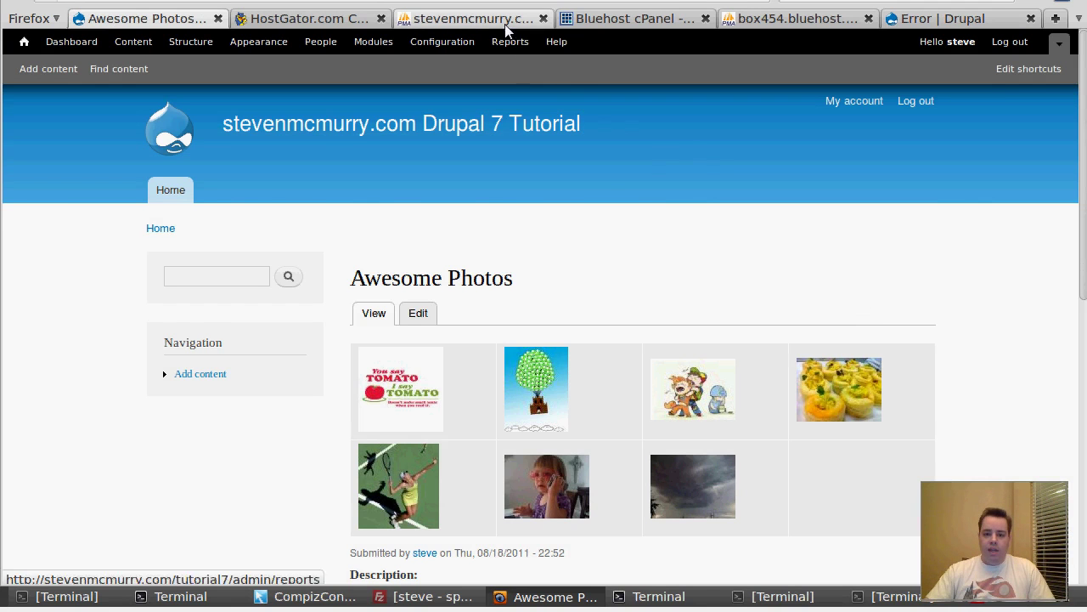
# Step: Switch from the Awesome Photos page to the old host's phpMyAdmin
pyautogui.click(473, 17)
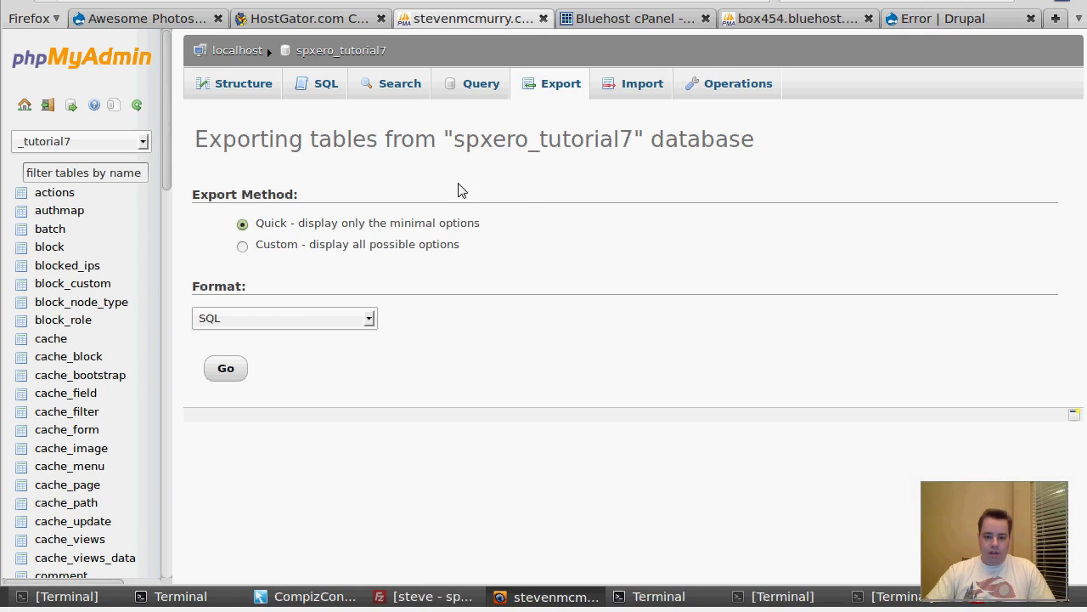
# Step: Open Export for spxero_tutorial7, keeping the Quick method and SQL format
pyautogui.click(247, 94)
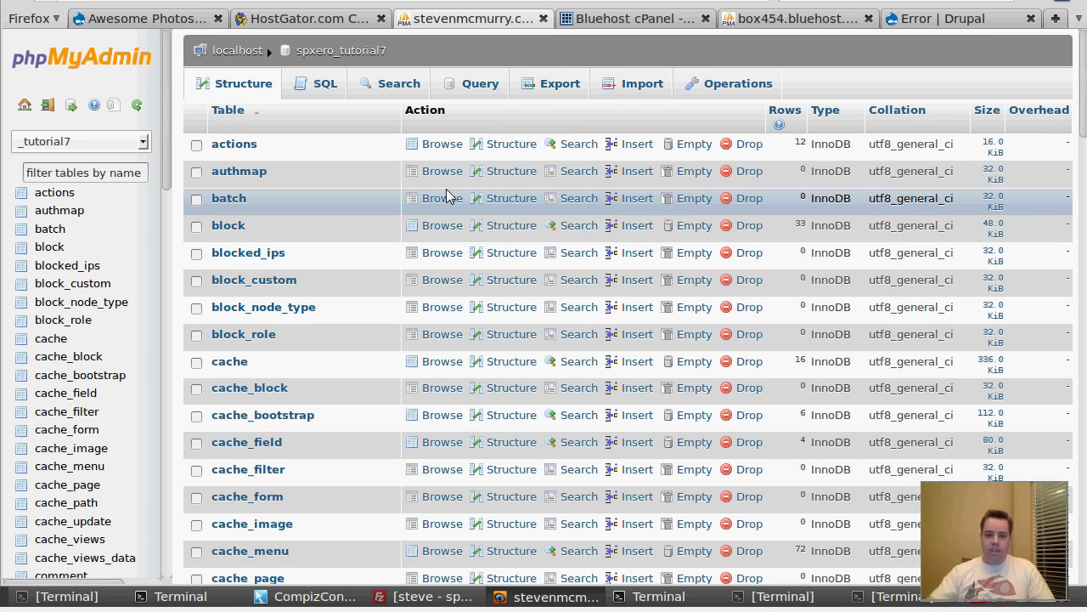
pyautogui.scroll(-10, 356, 187)
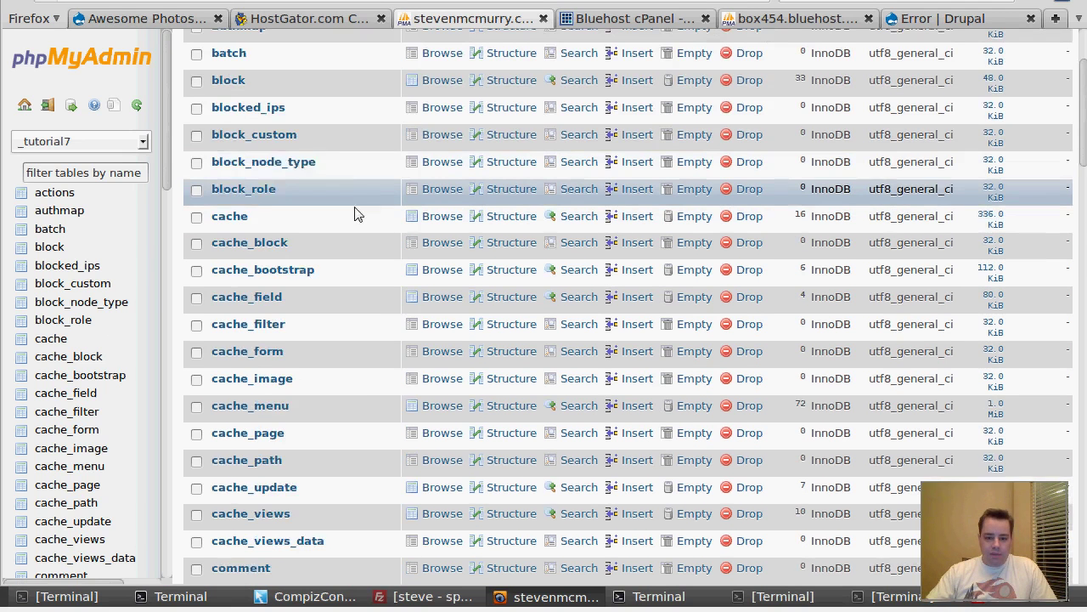
pyautogui.scroll(10, 354, 207)
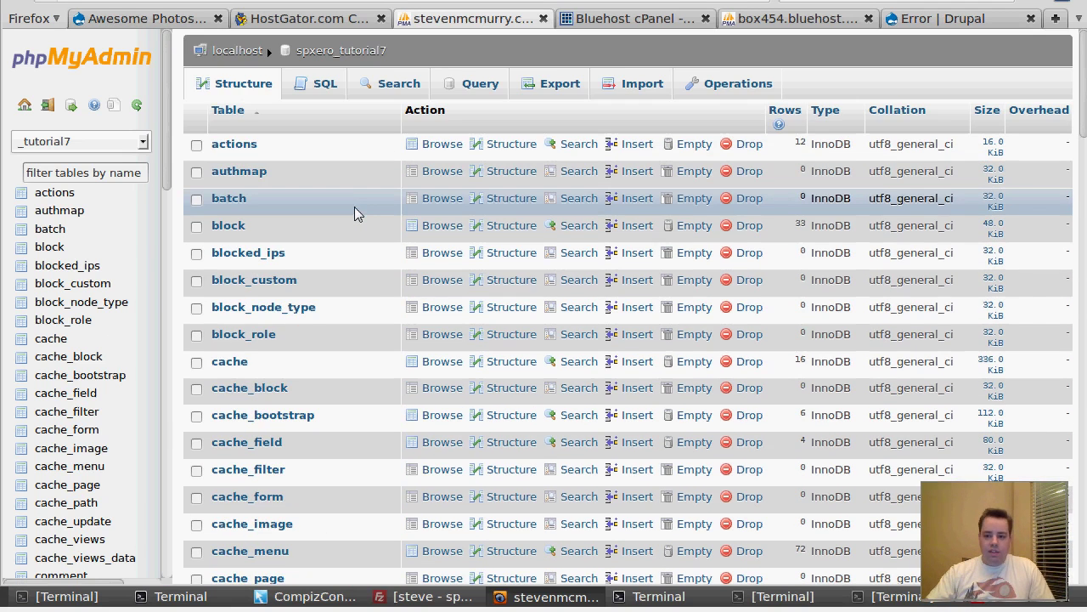
pyautogui.click(535, 85)
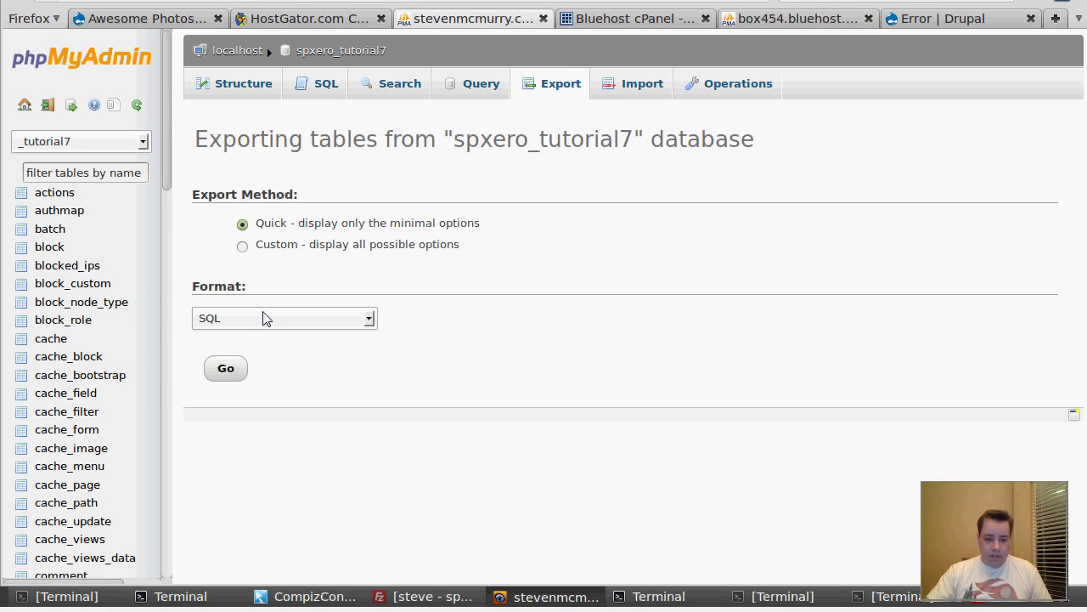
pyautogui.click(277, 323)
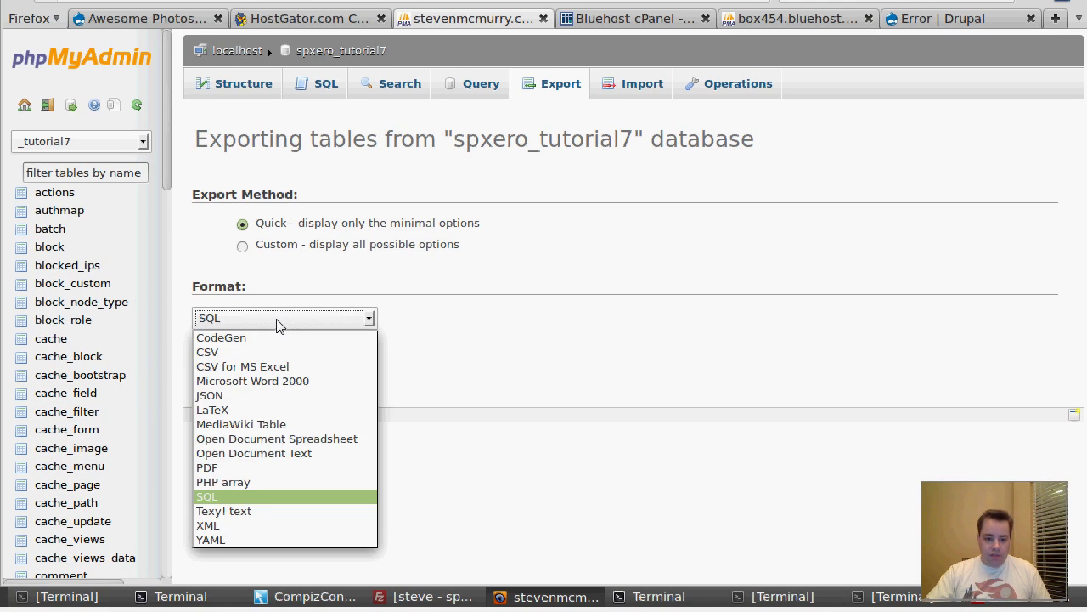
pyautogui.click(278, 323)
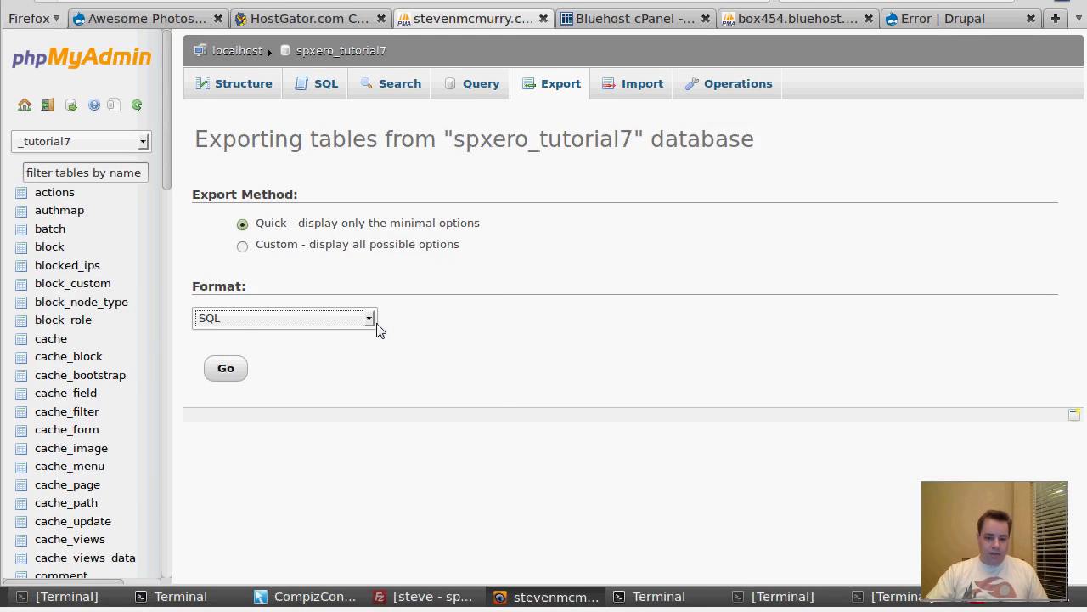
pyautogui.click(374, 323)
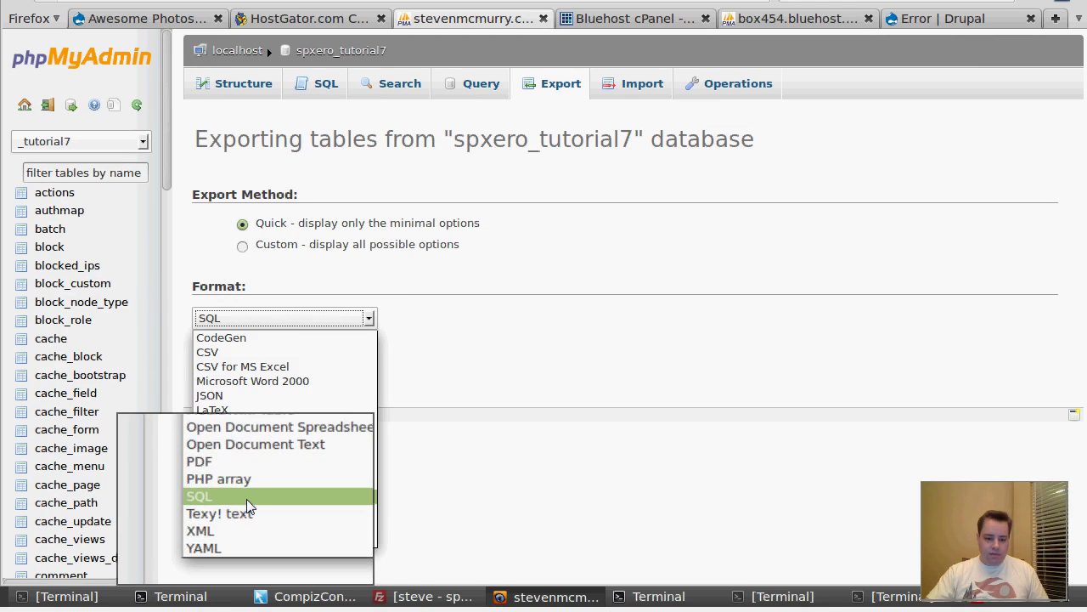
pyautogui.click(247, 497)
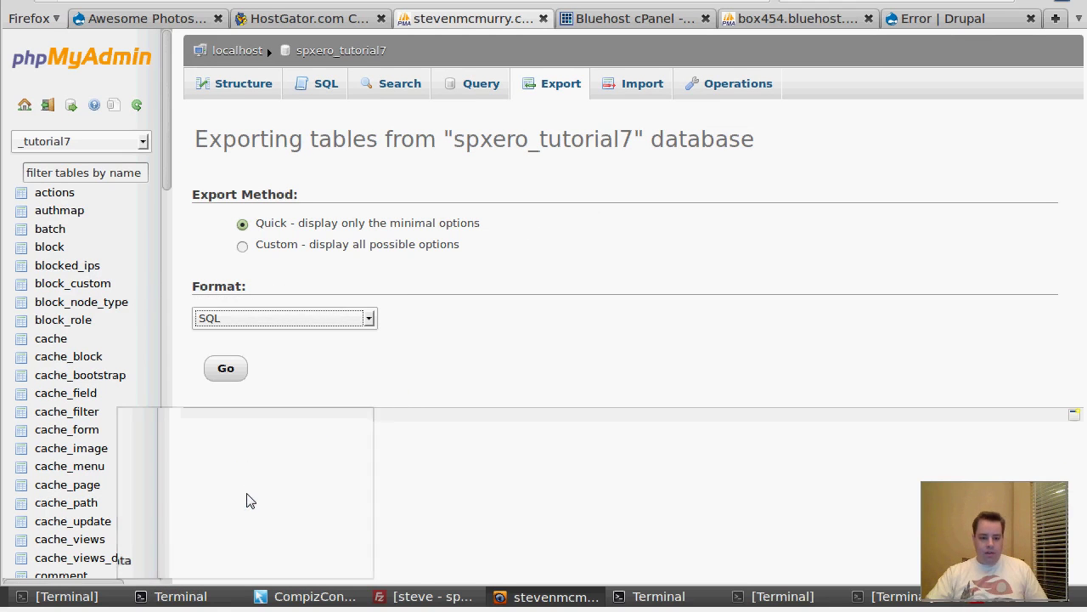
# Step: Export spxero_tutorial7 and save the 2.7 MB SQL dump to Downloads
pyautogui.click(237, 379)
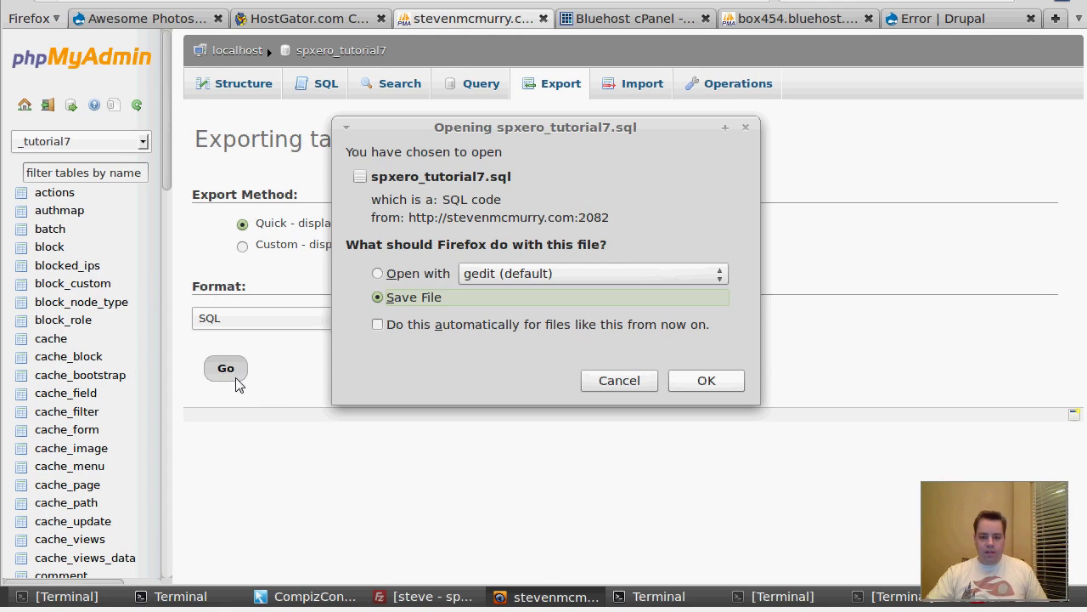
pyautogui.click(433, 286)
pyautogui.click(420, 301)
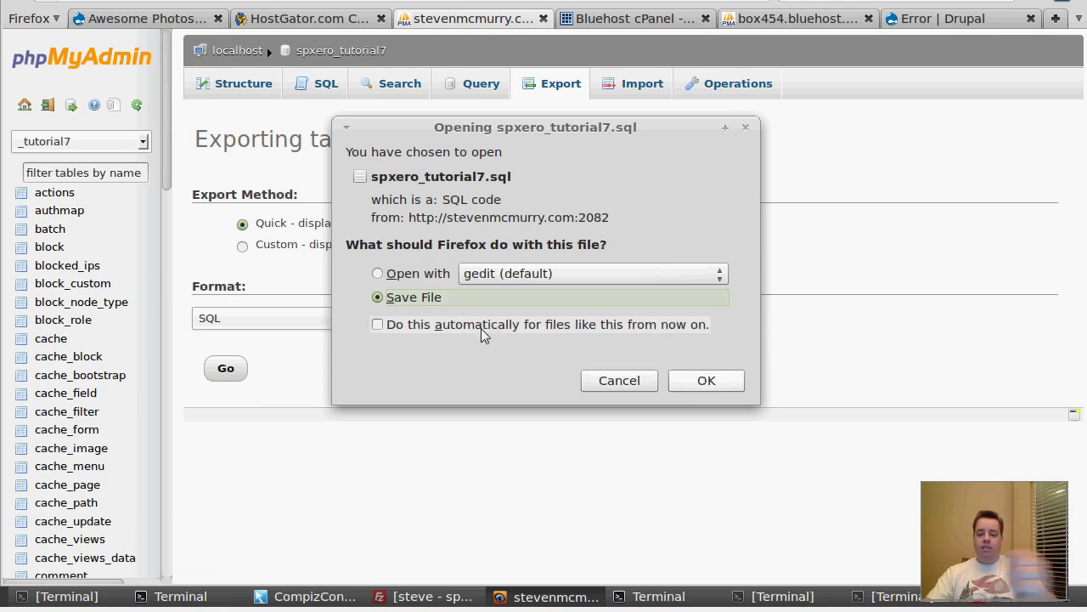
pyautogui.click(686, 382)
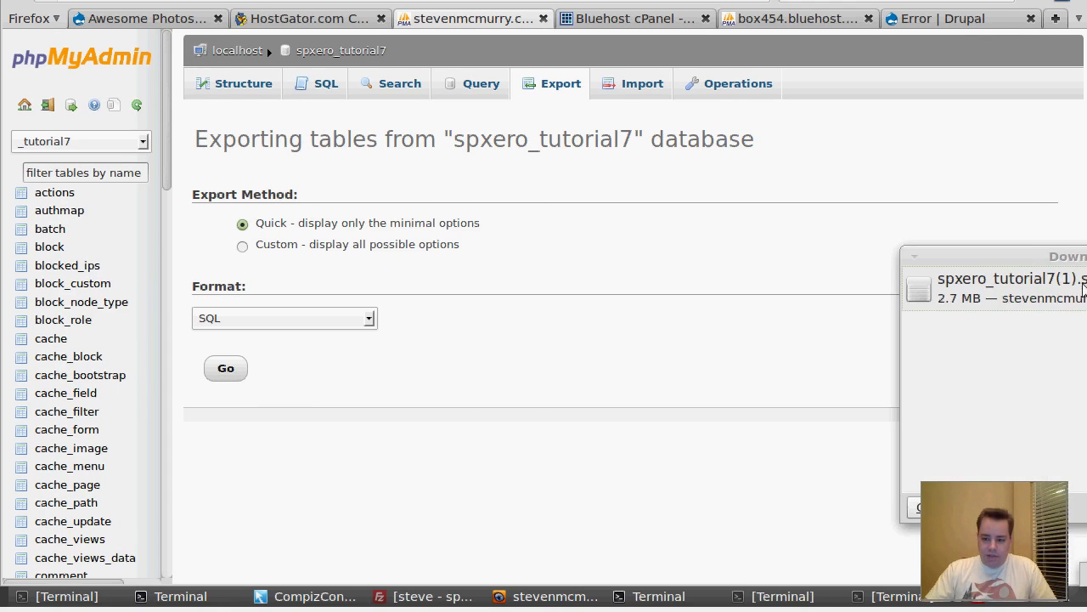
pyautogui.click(805, 256)
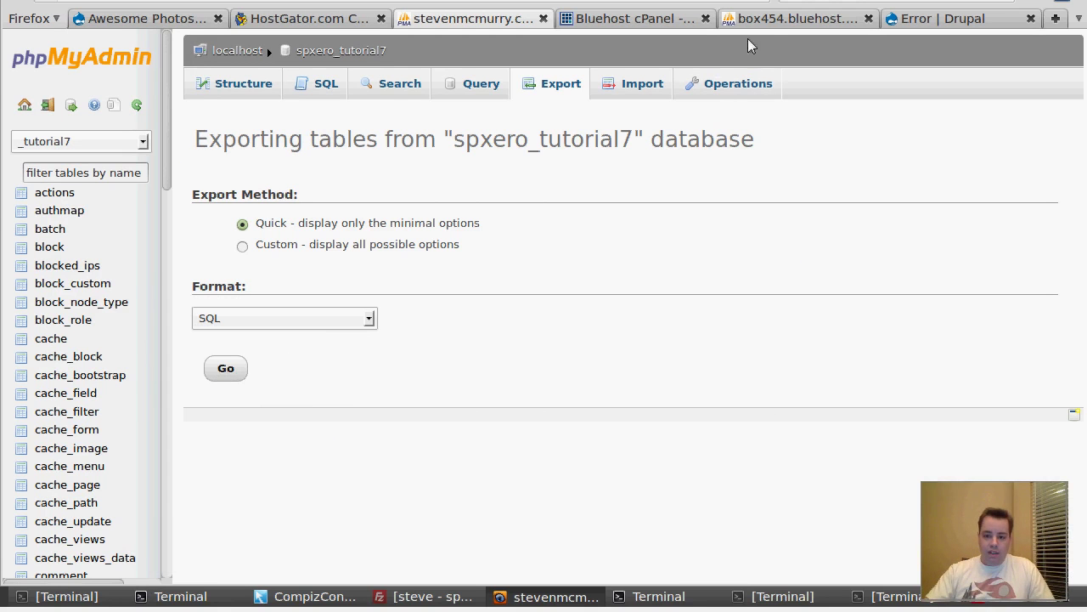
# Step: Import spxero_tutorial7.sql into the new host's empty sarahmcm_tutorial7 database
pyautogui.click(776, 23)
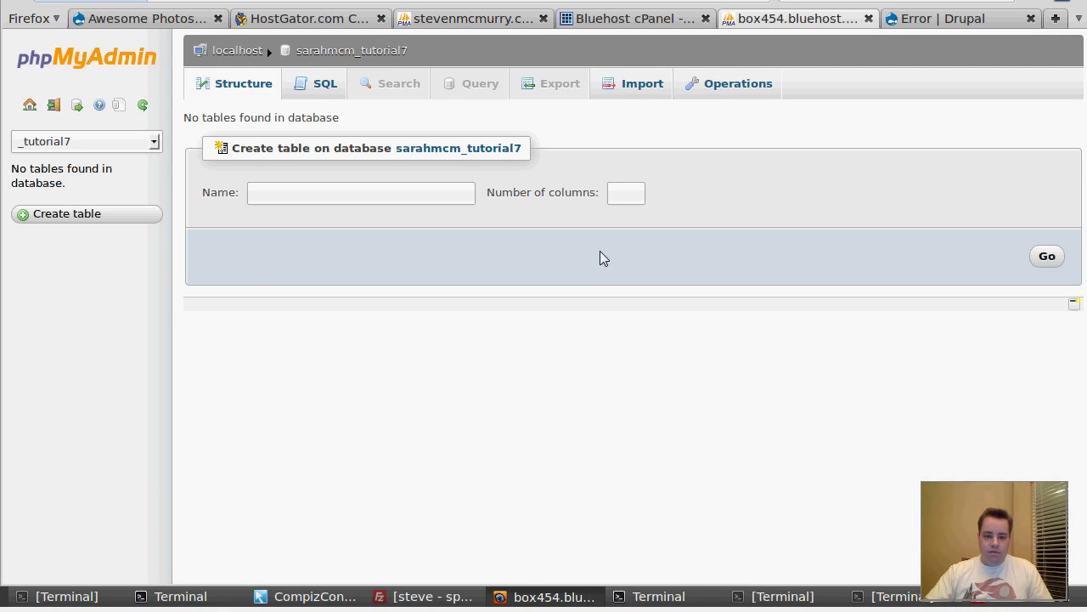
pyautogui.click(640, 90)
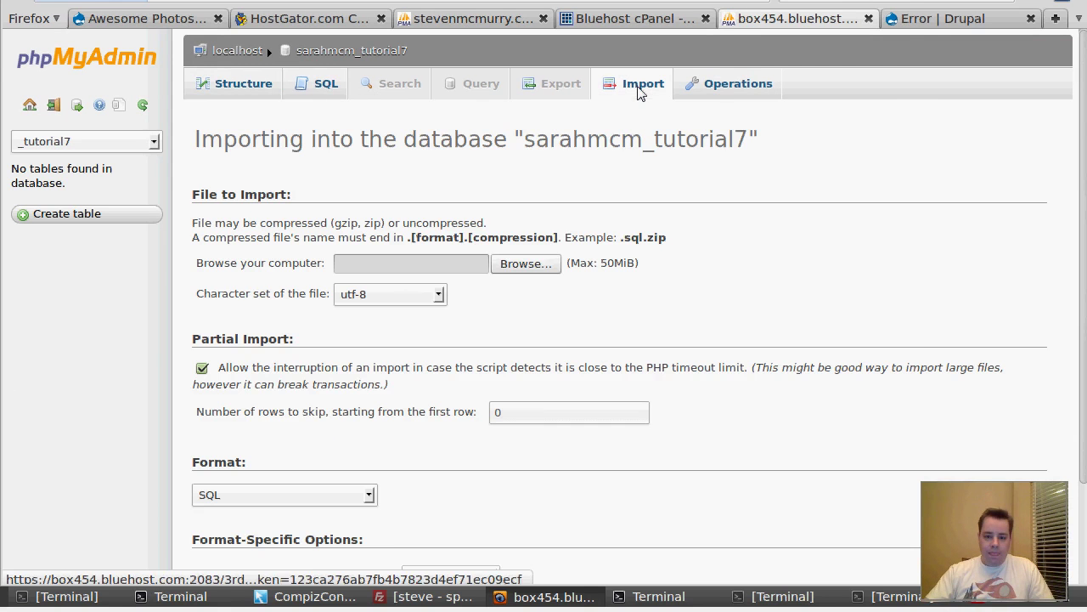
pyautogui.click(524, 264)
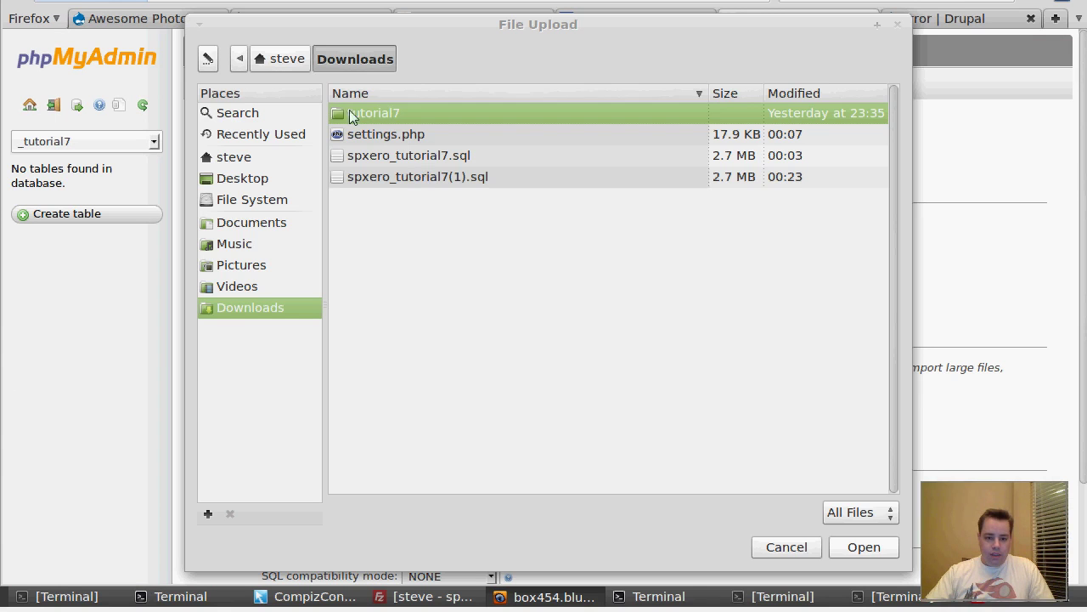
pyautogui.click(431, 173)
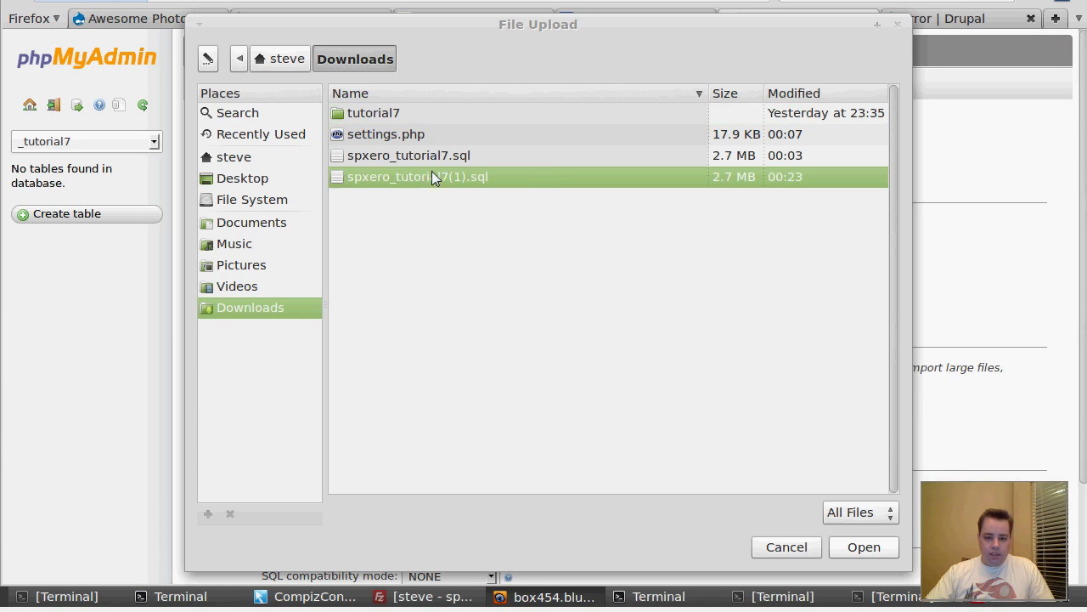
pyautogui.click(551, 162)
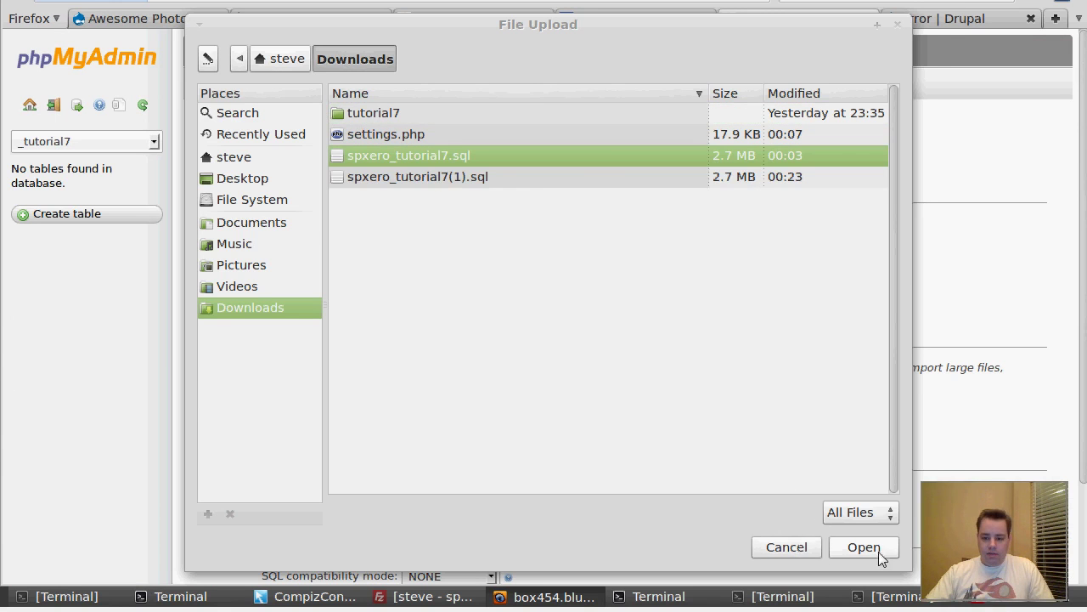
pyautogui.click(879, 551)
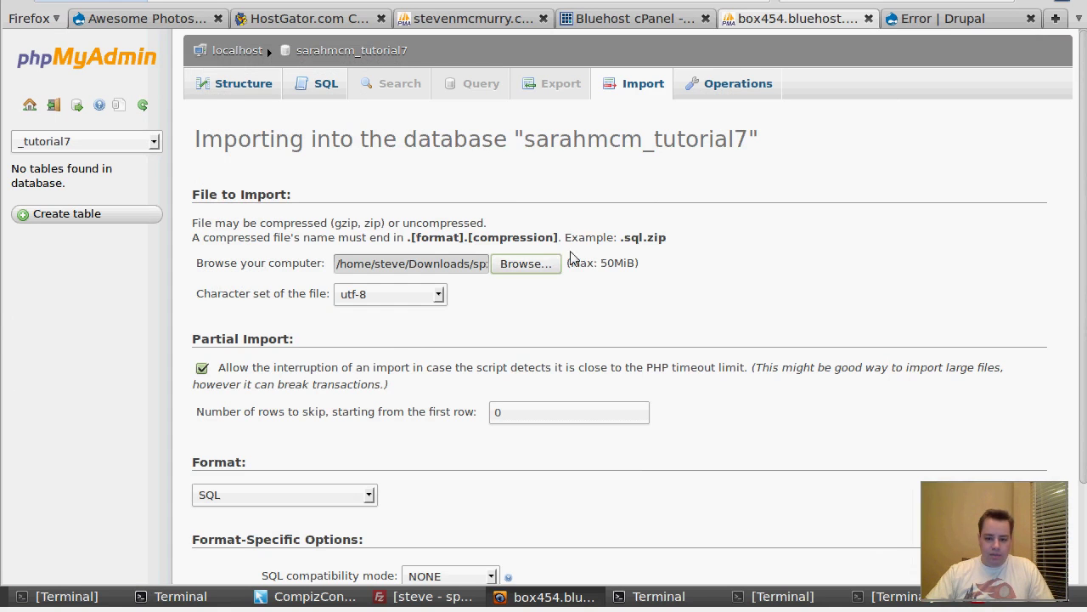
pyautogui.scroll(-3, 339, 374)
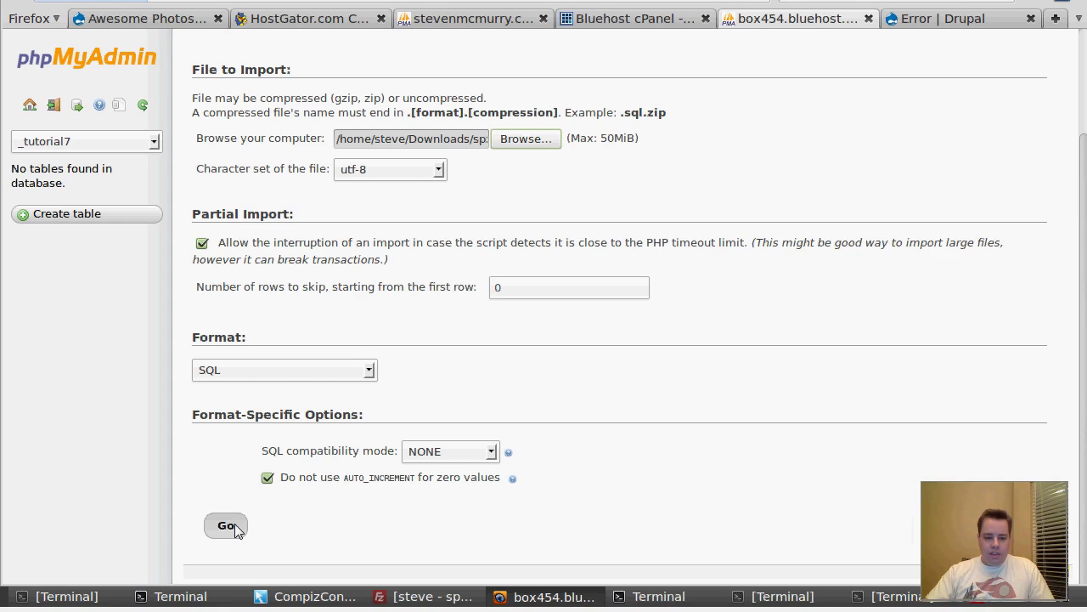
pyautogui.click(234, 525)
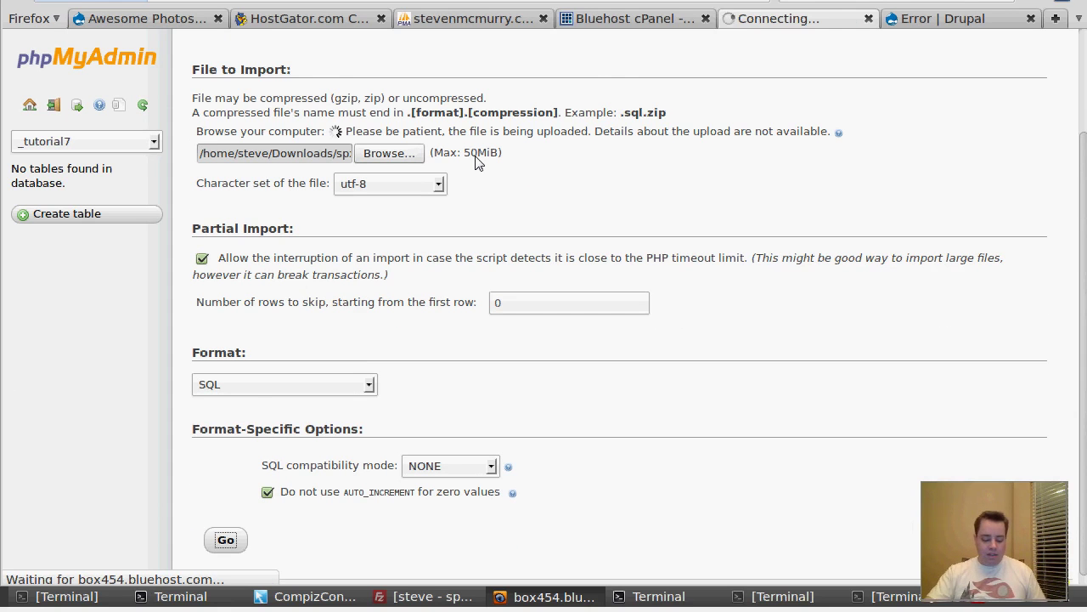
# Step: Wait for the import to finish with 184 queries and Drupal tables listed
pyautogui.press('super+m')
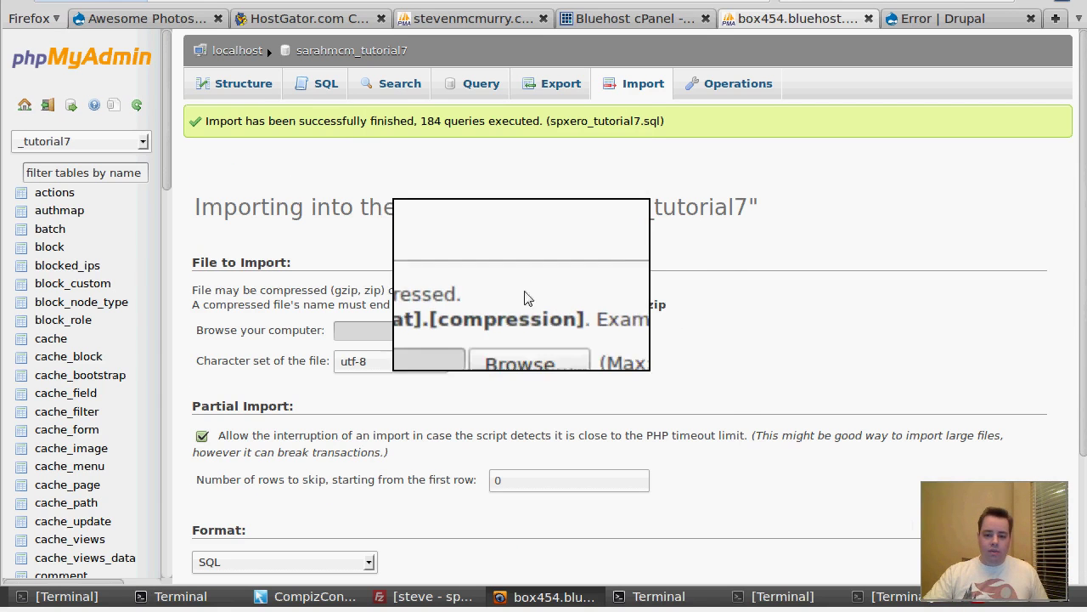
pyautogui.press('super+m')
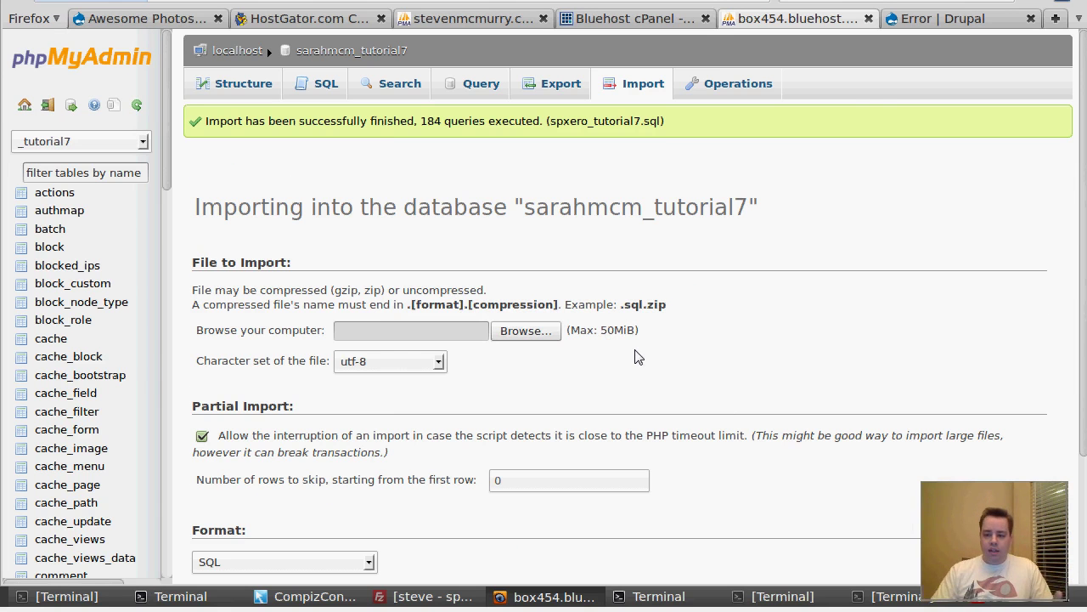
# Step: Inspect the remote and local tutorial7 folders in FileZilla without transferring anything
pyautogui.click(457, 598)
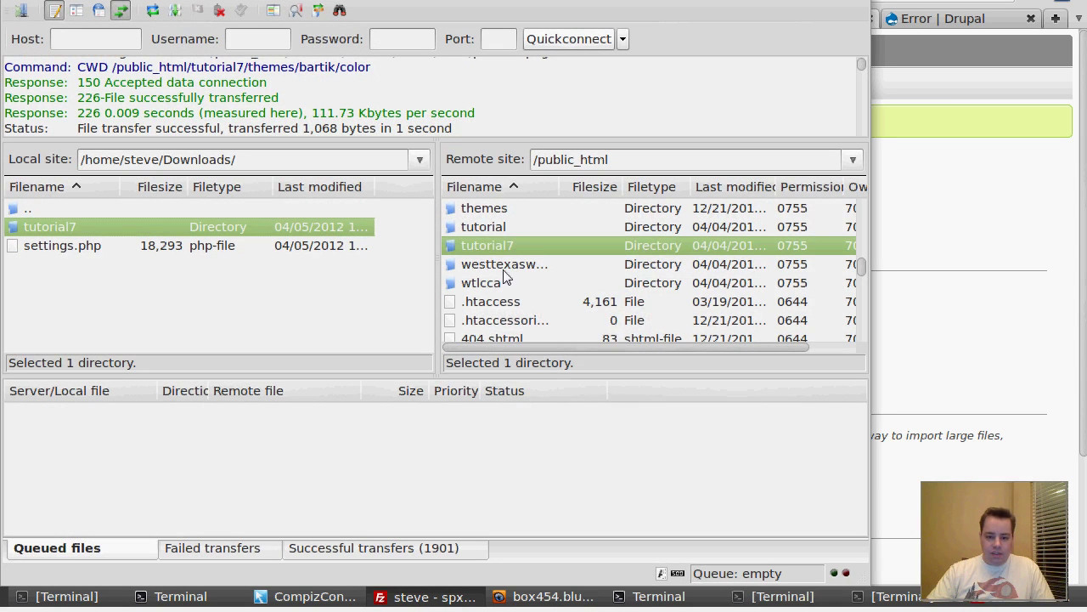
pyautogui.rightClick(499, 246)
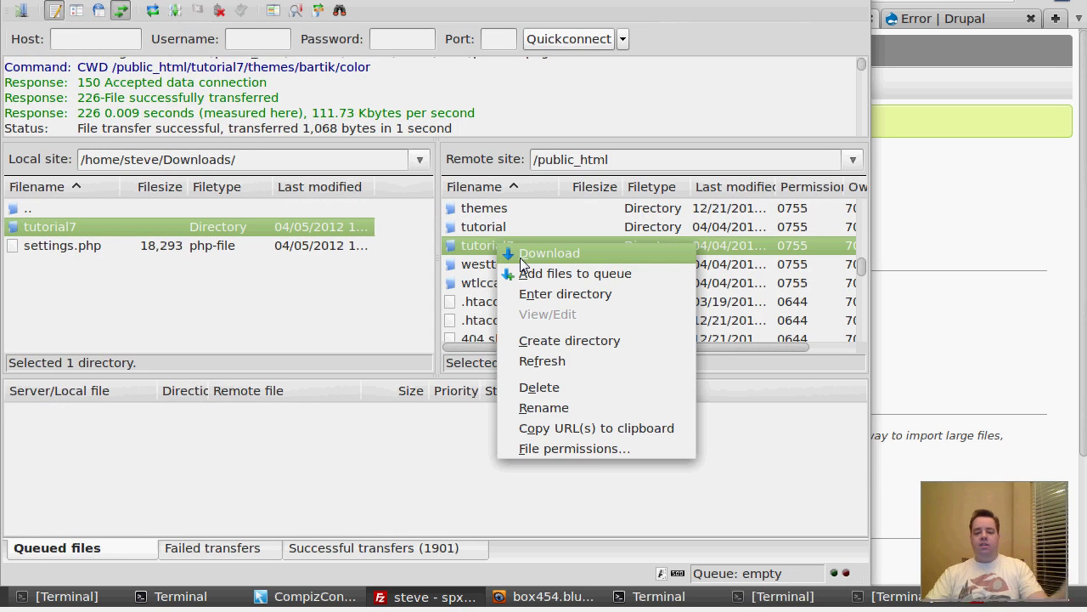
pyautogui.click(470, 275)
pyautogui.rightClick(256, 226)
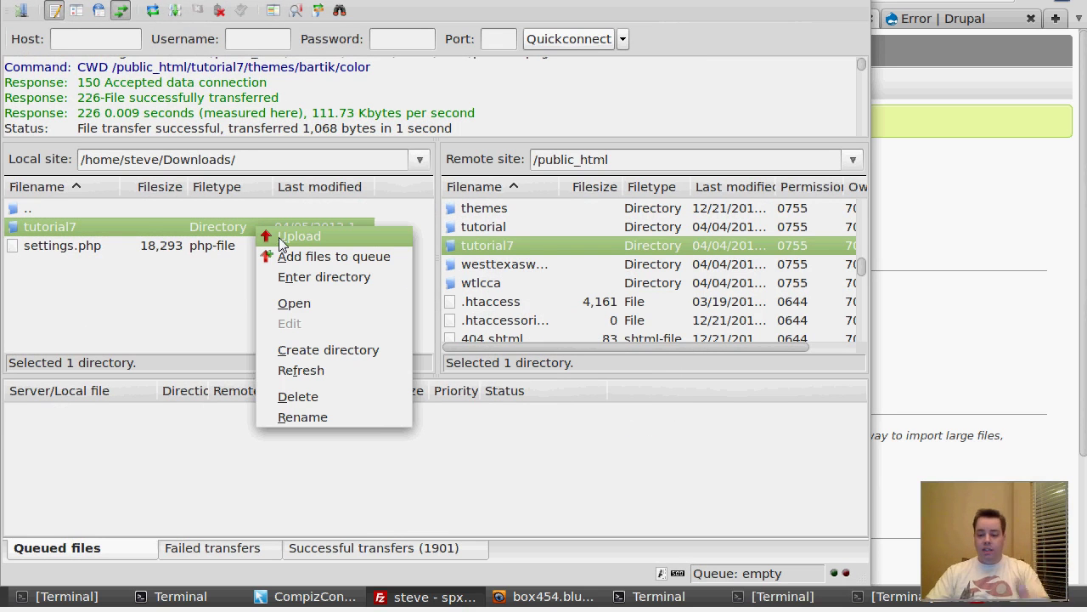
pyautogui.click(214, 272)
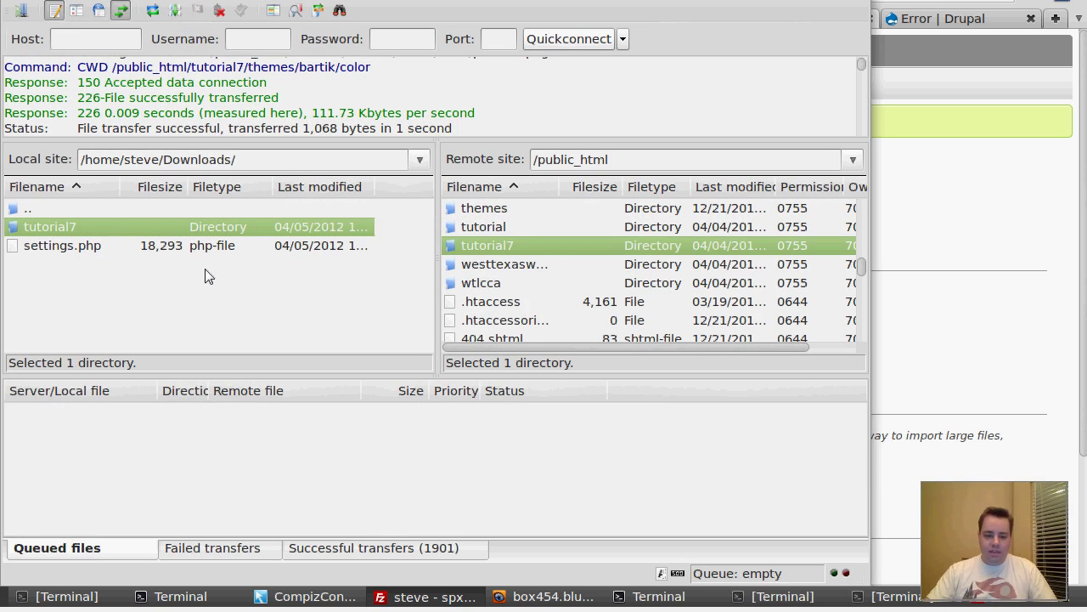
pyautogui.click(206, 274)
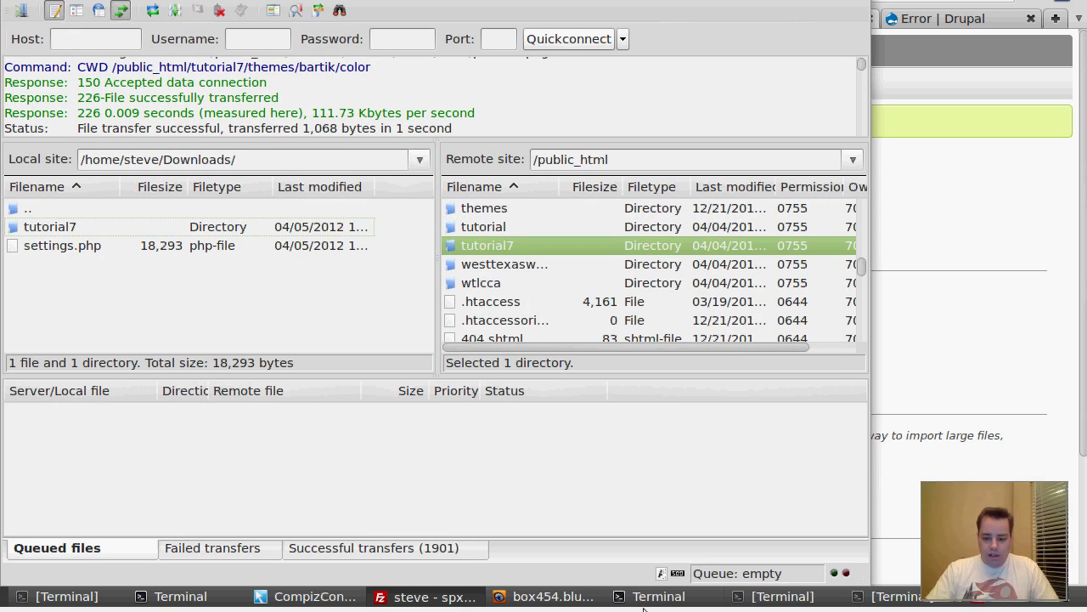
# Step: Open settings.php from Downloads in nano, then exit without saving
pyautogui.click(680, 599)
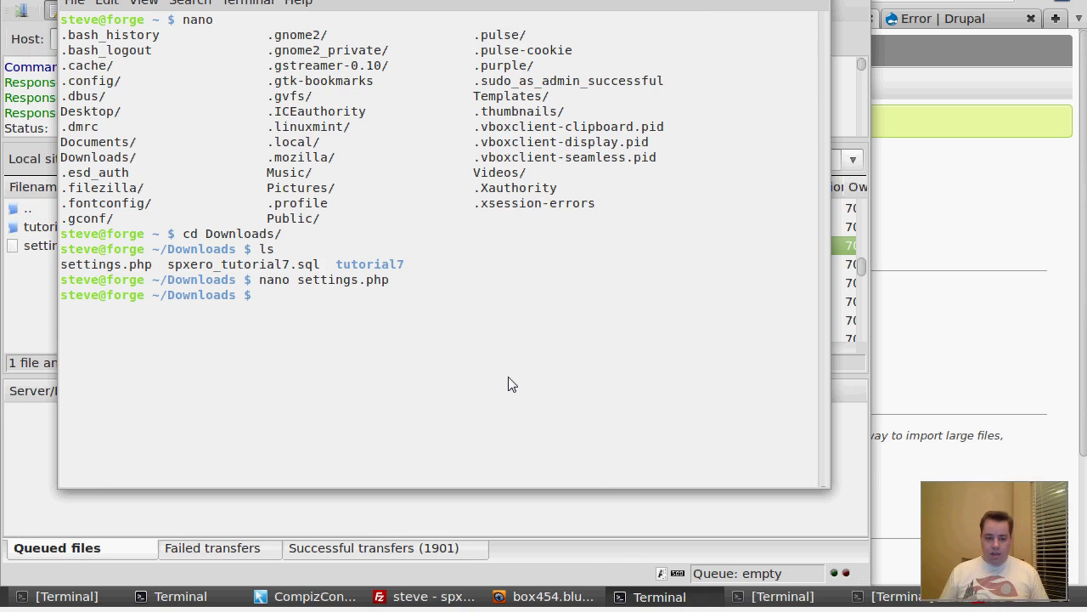
pyautogui.press('Up')
pyautogui.press('Return')
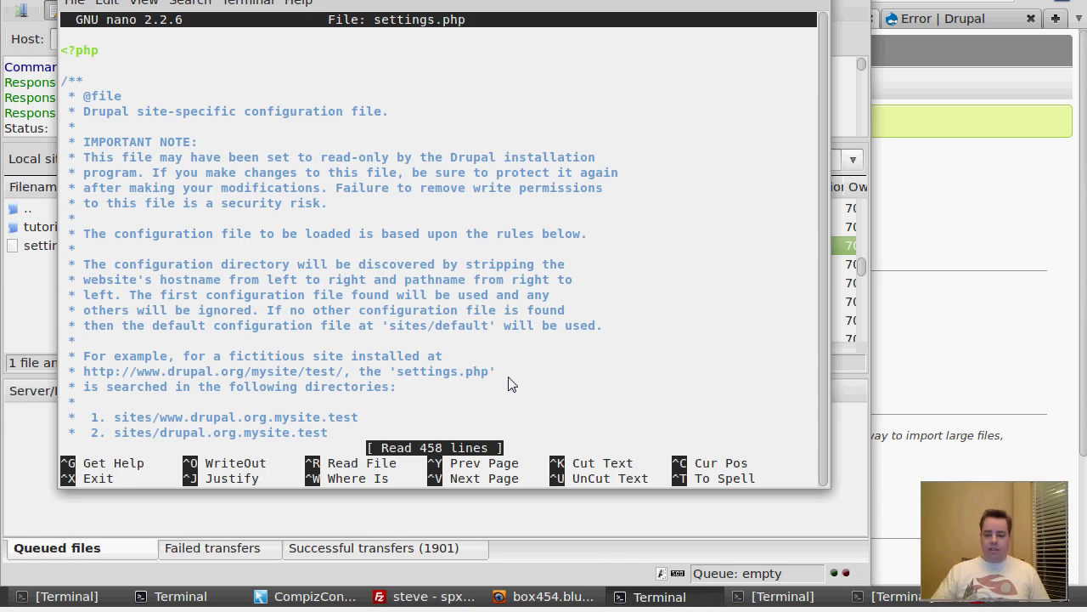
pyautogui.hotkey('ctrl', 'x')
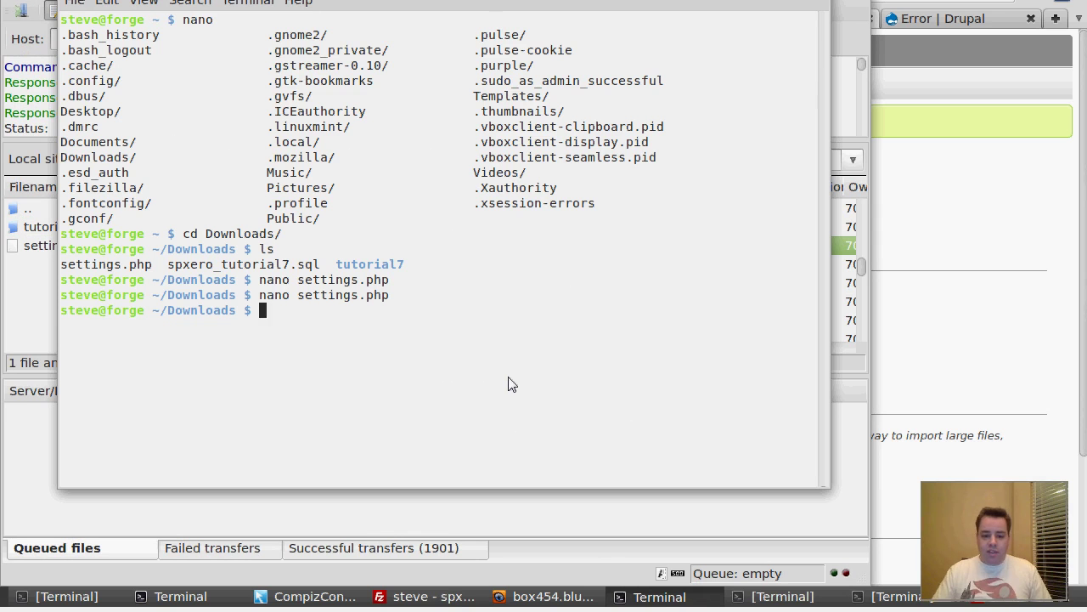
# Step: Reopen settings.php in nano and page down and back to its top
pyautogui.write('sudo na')
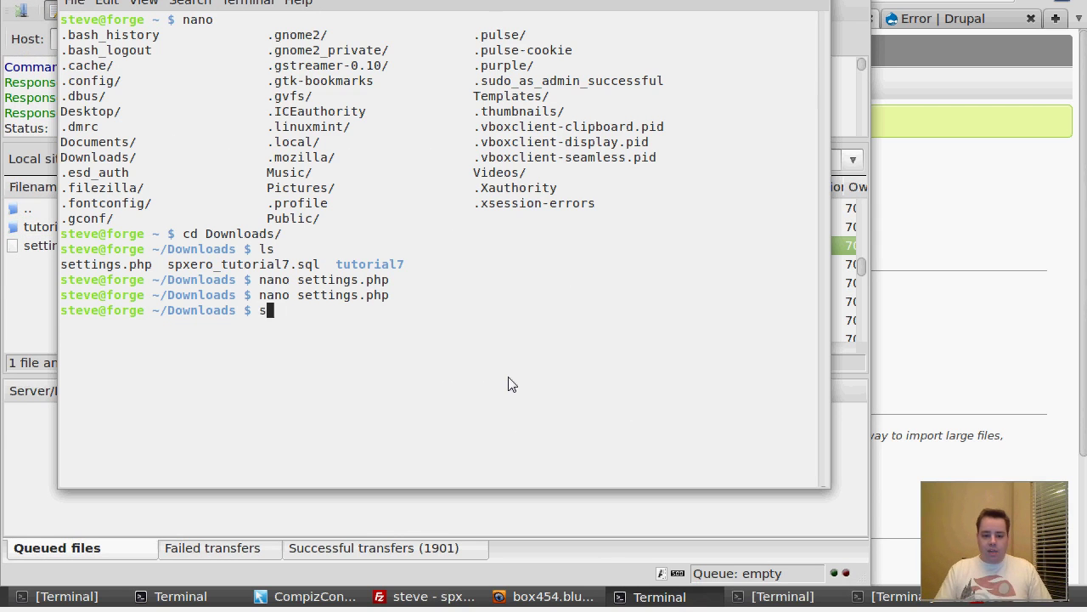
pyautogui.write('no')
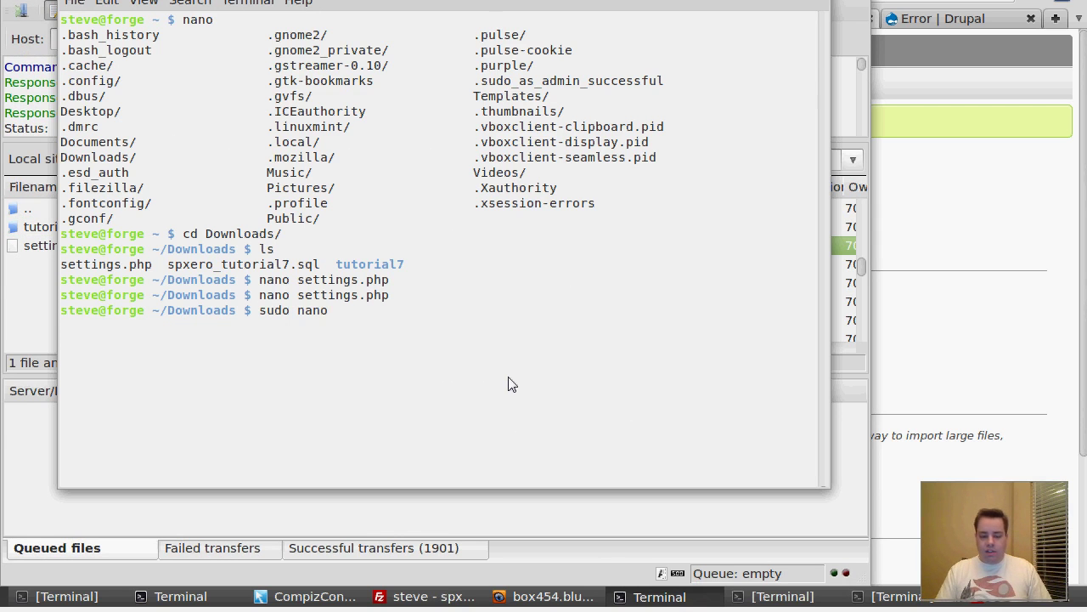
pyautogui.press('BackSpace')
pyautogui.press('BackSpace')
pyautogui.press('BackSpace')
pyautogui.press('BackSpace')
pyautogui.press('BackSpace')
pyautogui.press('BackSpace')
pyautogui.press('BackSpace')
pyautogui.press('BackSpace')
pyautogui.press('BackSpace')
pyautogui.press('BackSpace')
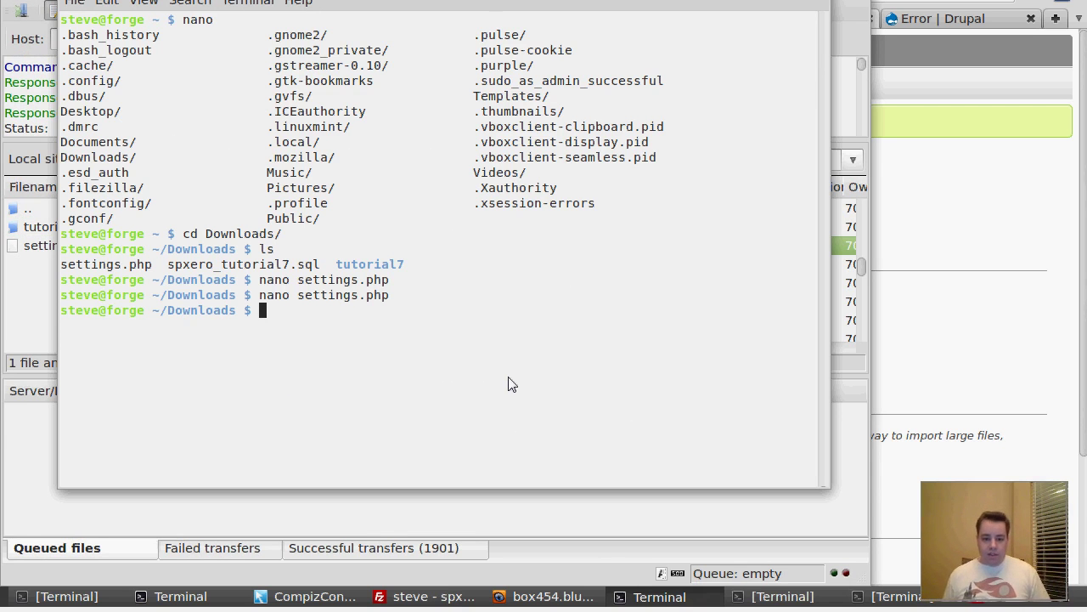
pyautogui.press('Up')
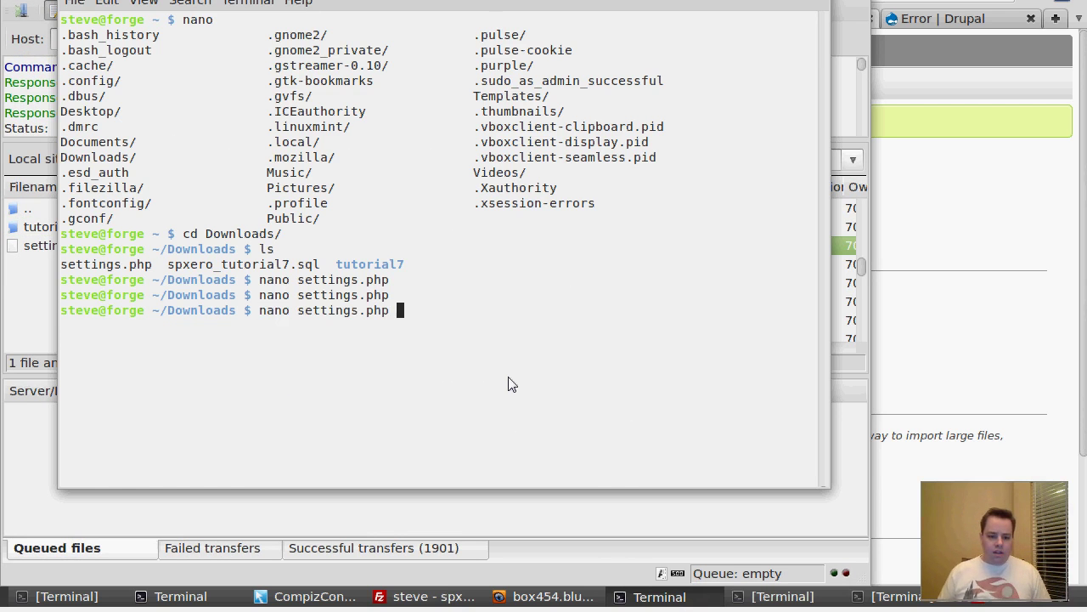
pyautogui.press('Return')
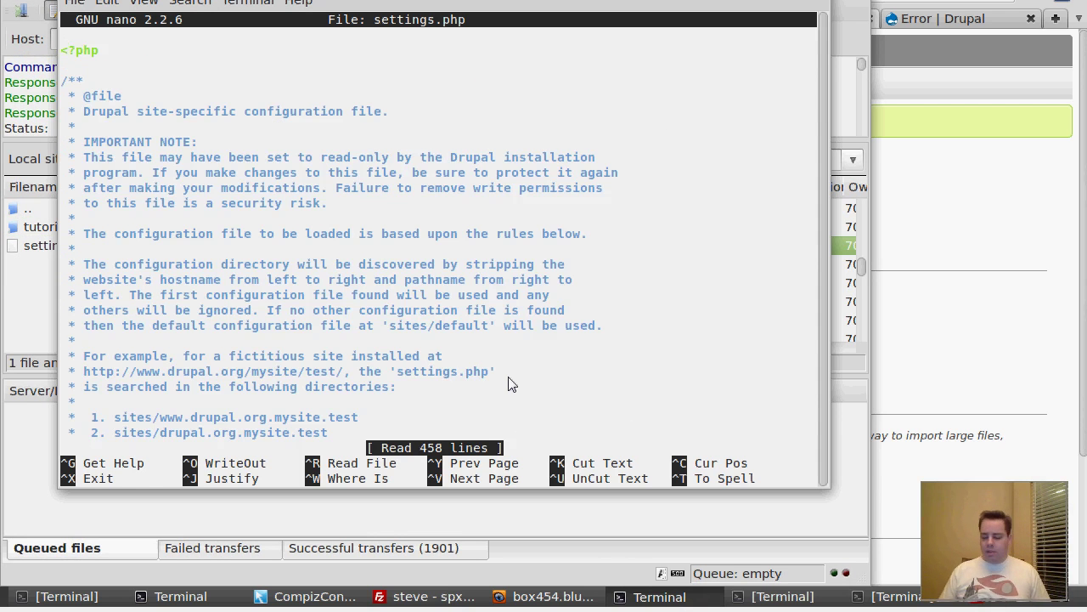
pyautogui.press('pagedown')
pyautogui.press('pagedown')
pyautogui.press('pagedown')
pyautogui.press('pageup')
pyautogui.press('pageup')
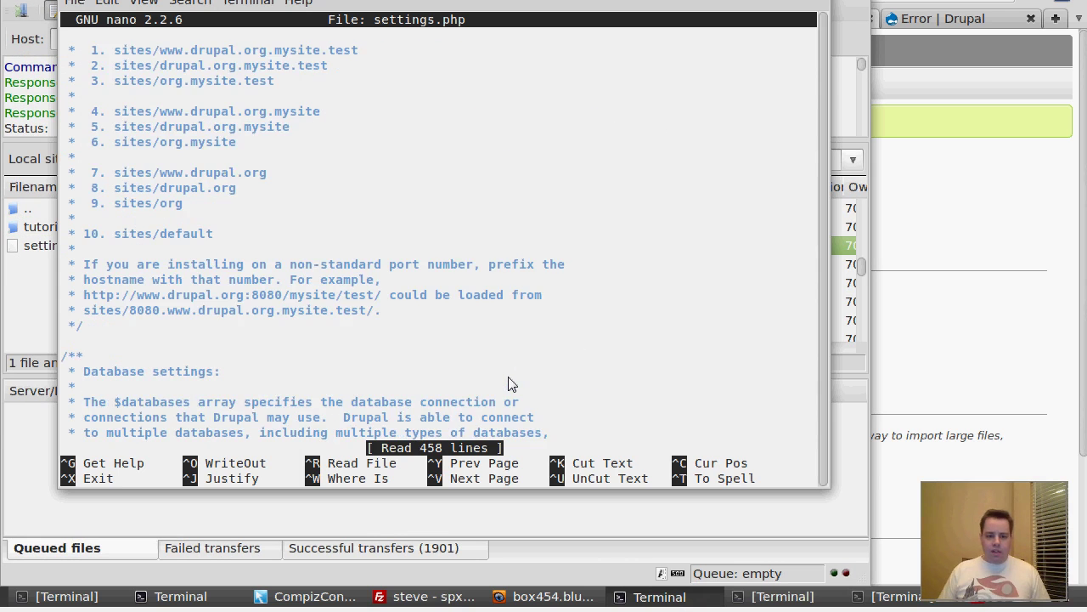
pyautogui.press('pageup')
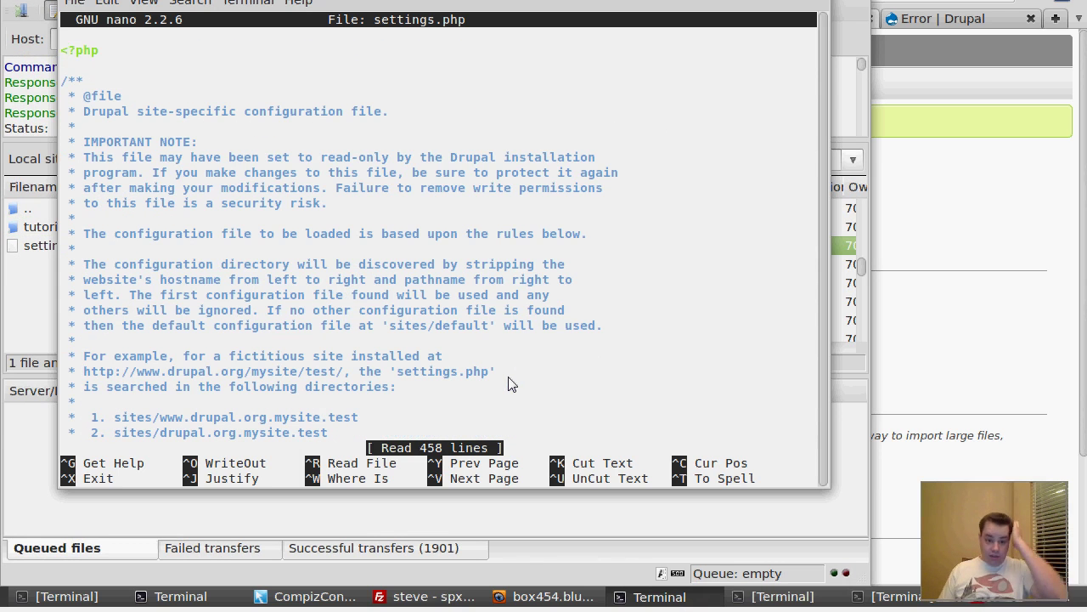
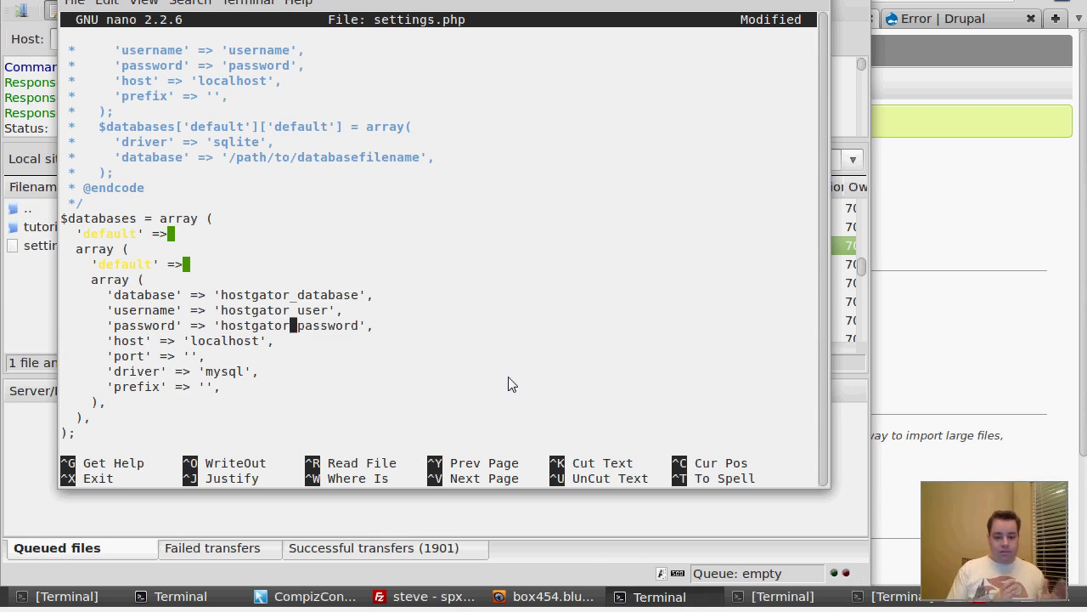
# Step: Zoom in on the database credential lines and place the cursor at the database name value
pyautogui.press('Up')
pyautogui.press('Up')
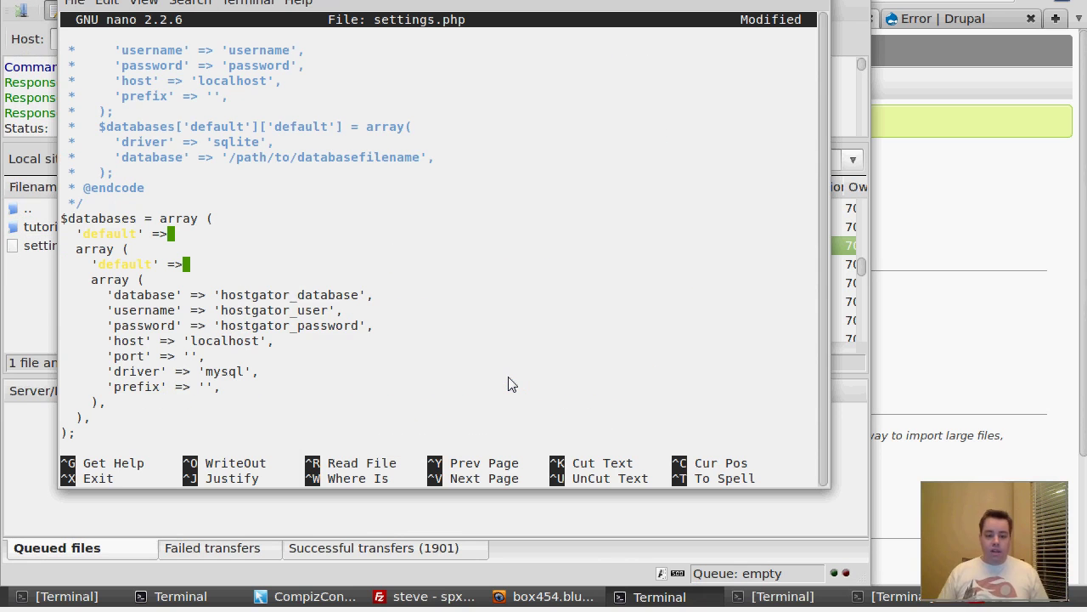
pyautogui.press('Down')
pyautogui.press('Down')
pyautogui.press('Down')
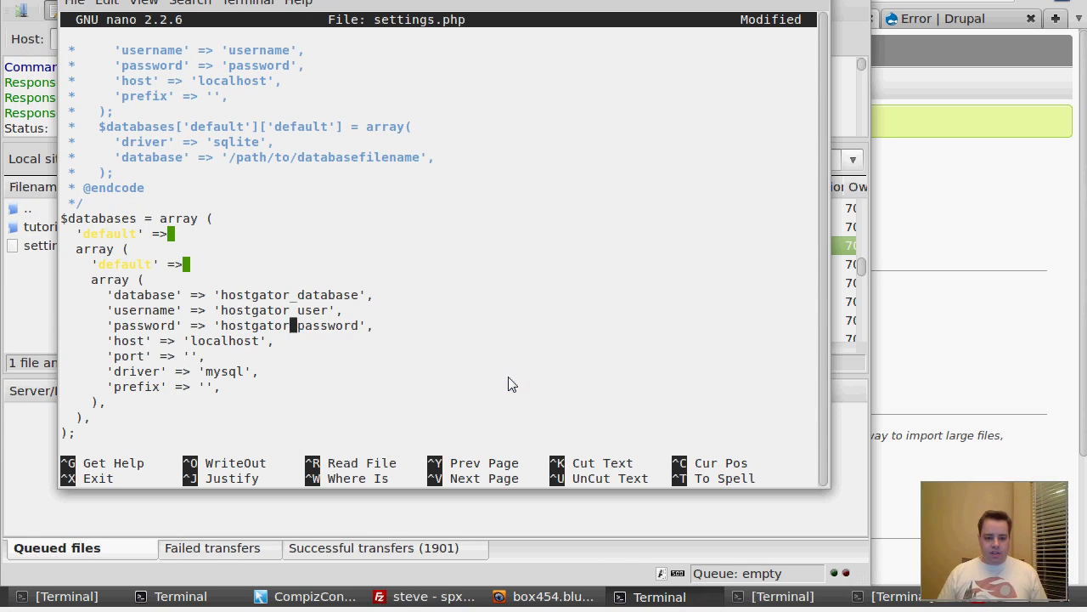
pyautogui.press('Up')
pyautogui.press('Up')
pyautogui.press('Down')
pyautogui.press('Down')
pyautogui.press('Down')
pyautogui.press('Down')
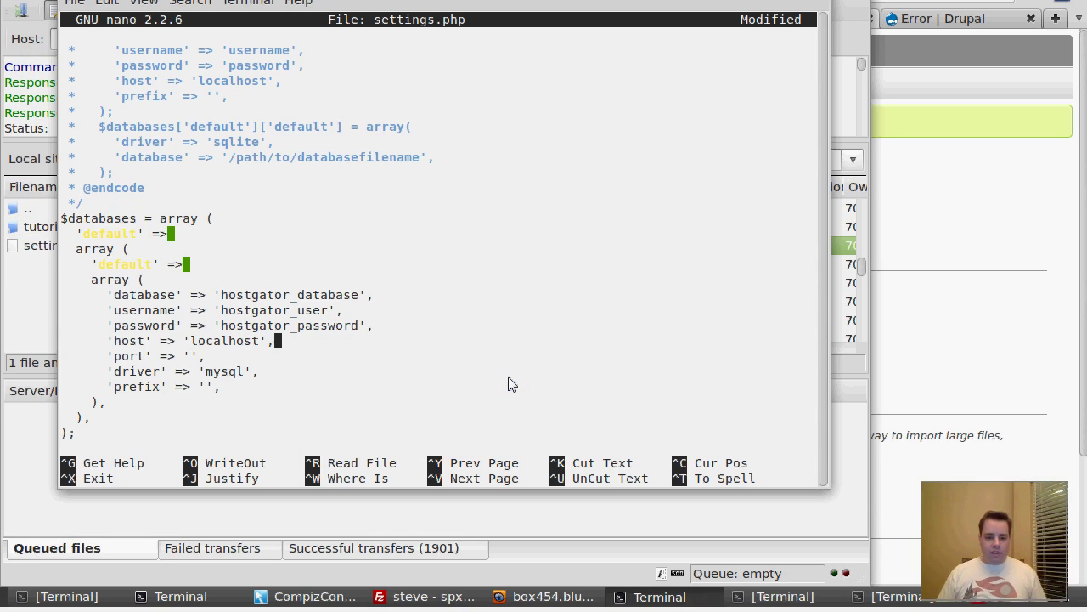
pyautogui.press('Up')
pyautogui.press('Up')
pyautogui.press('Up')
pyautogui.press('Up')
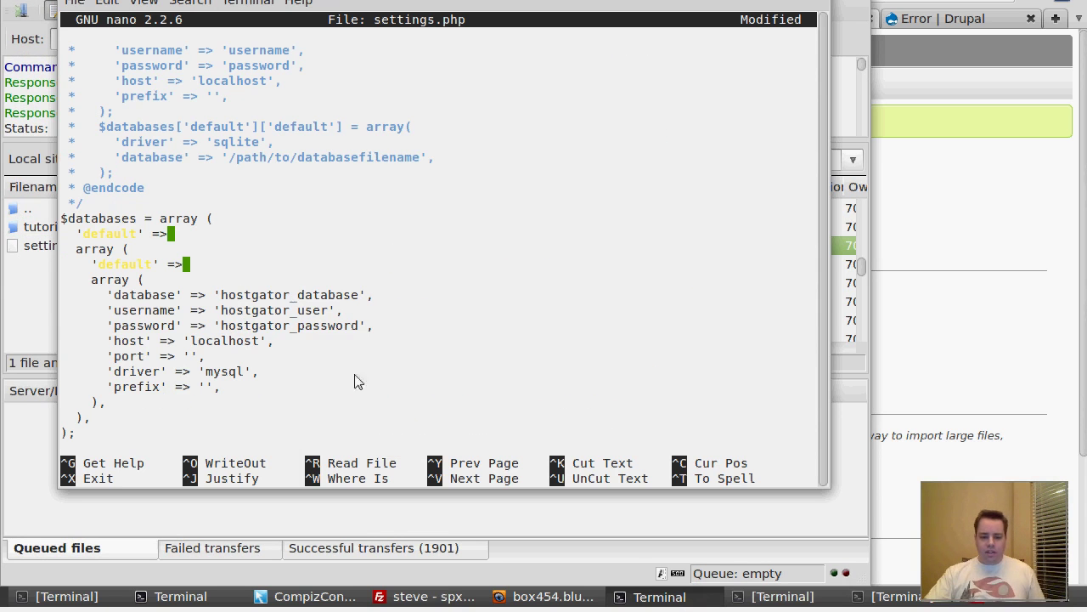
pyautogui.press('super+m')
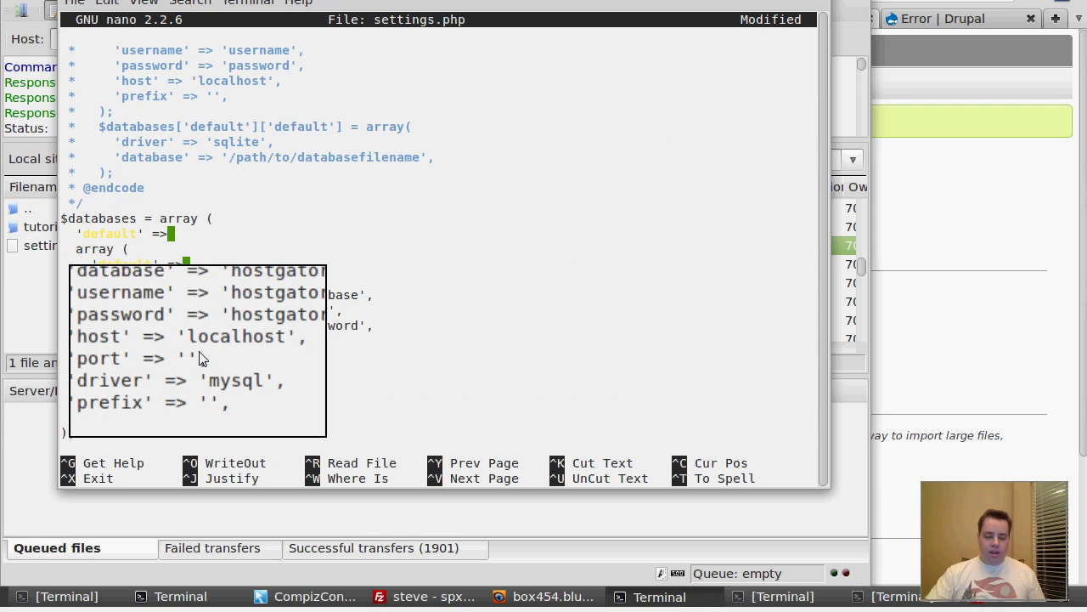
pyautogui.press('super+m')
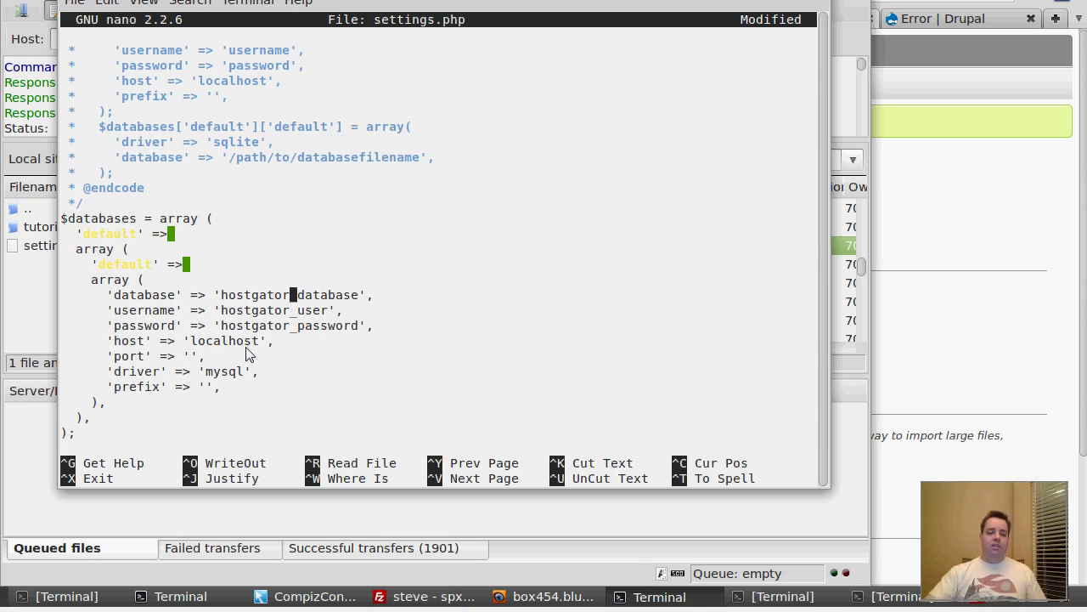
pyautogui.press('Down')
pyautogui.press('Up')
pyautogui.press('Left')
pyautogui.press('Left')
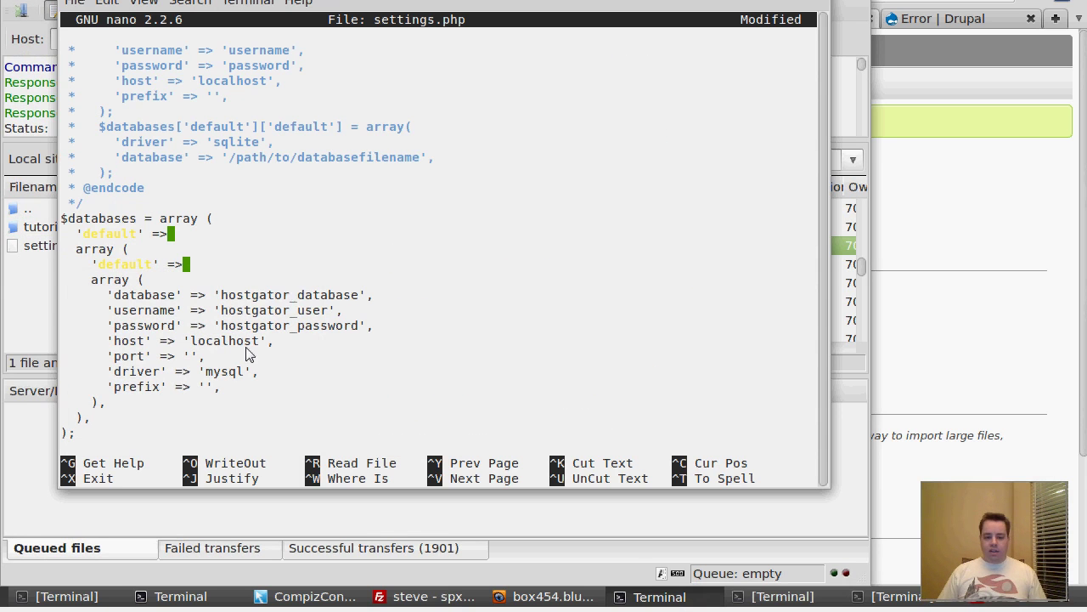
pyautogui.press('Left')
pyautogui.press('Left')
pyautogui.press('Left')
pyautogui.press('Left')
pyautogui.press('Left')
pyautogui.press('Left')
pyautogui.press('Left')
pyautogui.press('Left')
pyautogui.press('Left')
pyautogui.press('Right')
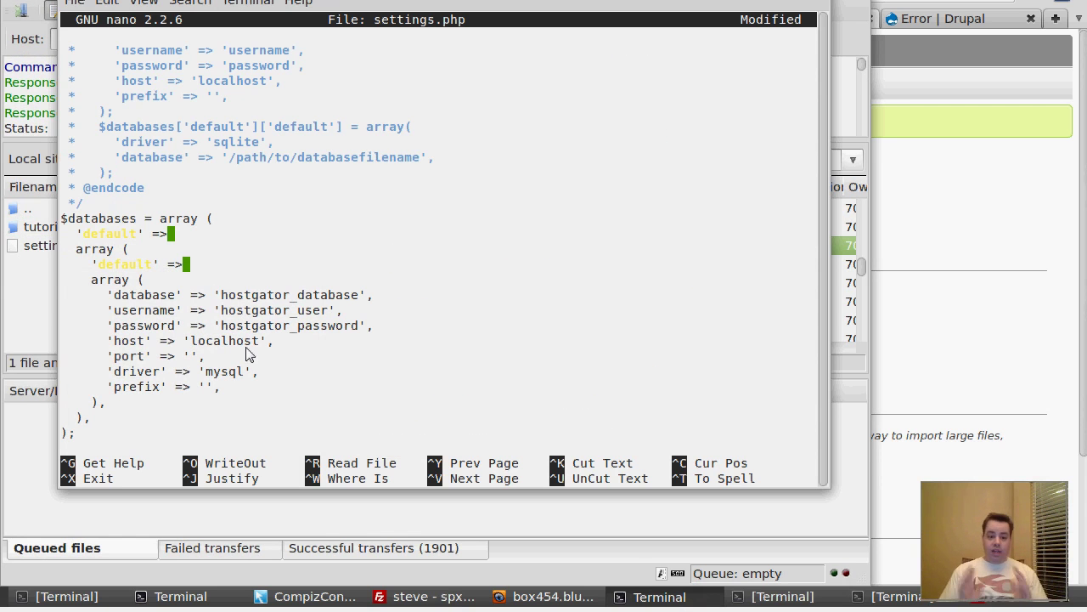
# Step: Replace the hostgator prefix with bluehost in the database name and username
pyautogui.press('Delete')
pyautogui.press('Delete')
pyautogui.press('Delete')
pyautogui.press('Delete')
pyautogui.press('Delete')
pyautogui.press('Delete')
pyautogui.press('Delete')
pyautogui.press('Delete')
pyautogui.press('Delete')
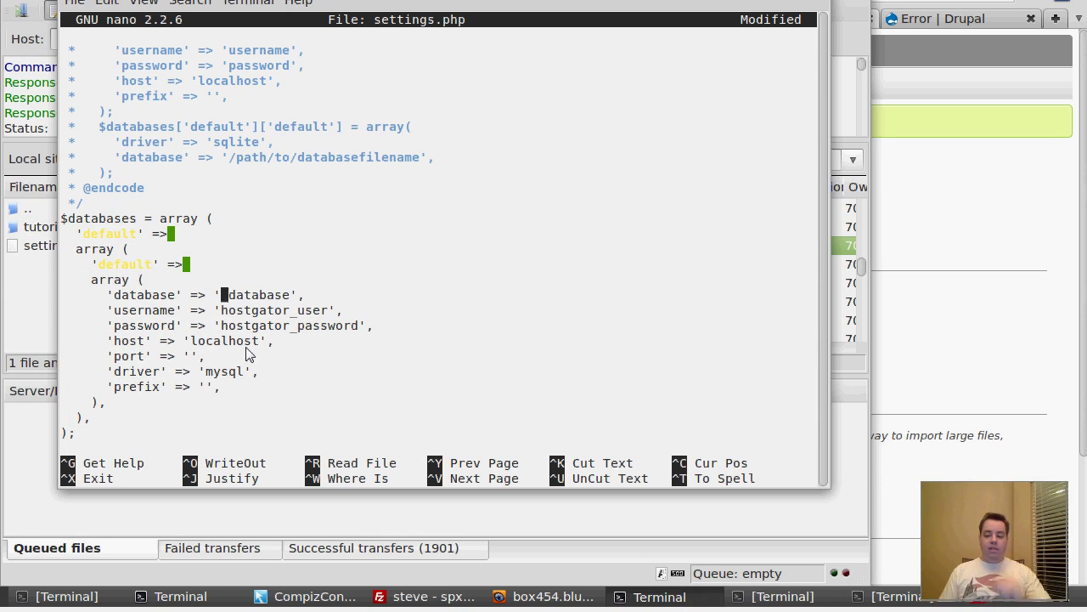
pyautogui.write('bluehost')
pyautogui.press('Down')
pyautogui.press('Delete')
pyautogui.press('BackSpace')
pyautogui.press('BackSpace')
pyautogui.press('BackSpace')
pyautogui.press('BackSpace')
pyautogui.press('BackSpace')
pyautogui.press('BackSpace')
pyautogui.press('BackSpace')
pyautogui.press('BackSpace')
pyautogui.write('bluehost')
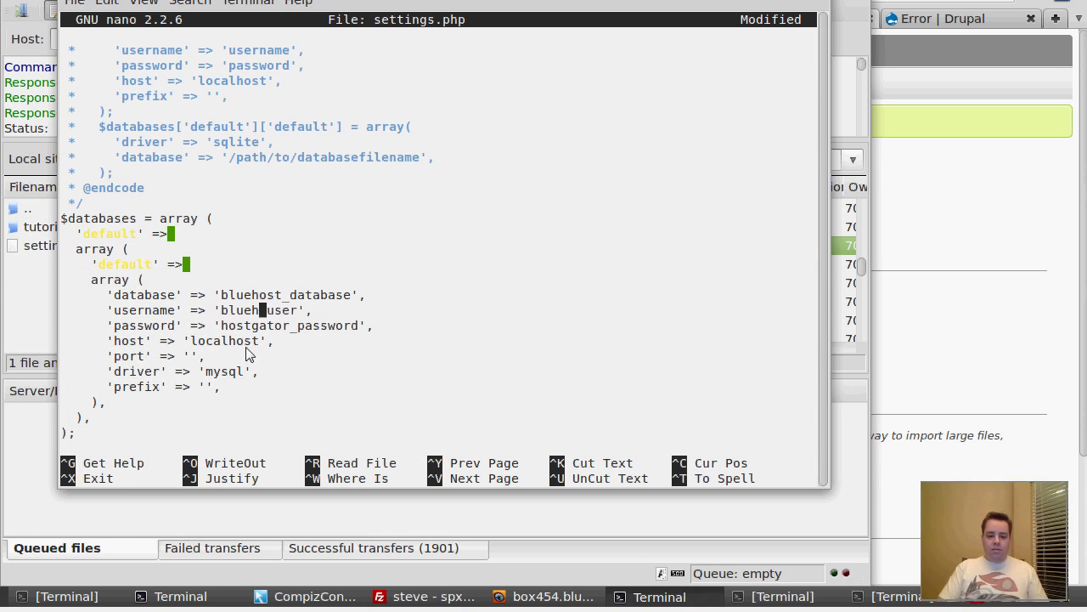
# Step: Change the password prefix to bluehost_ and start writing out settings.php
pyautogui.press('Down')
pyautogui.press('Delete')
pyautogui.press('Delete')
pyautogui.press('BackSpace')
pyautogui.press('BackSpace')
pyautogui.press('BackSpace')
pyautogui.press('BackSpace')
pyautogui.press('BackSpace')
pyautogui.press('BackSpace')
pyautogui.press('BackSpace')
pyautogui.press('BackSpace')
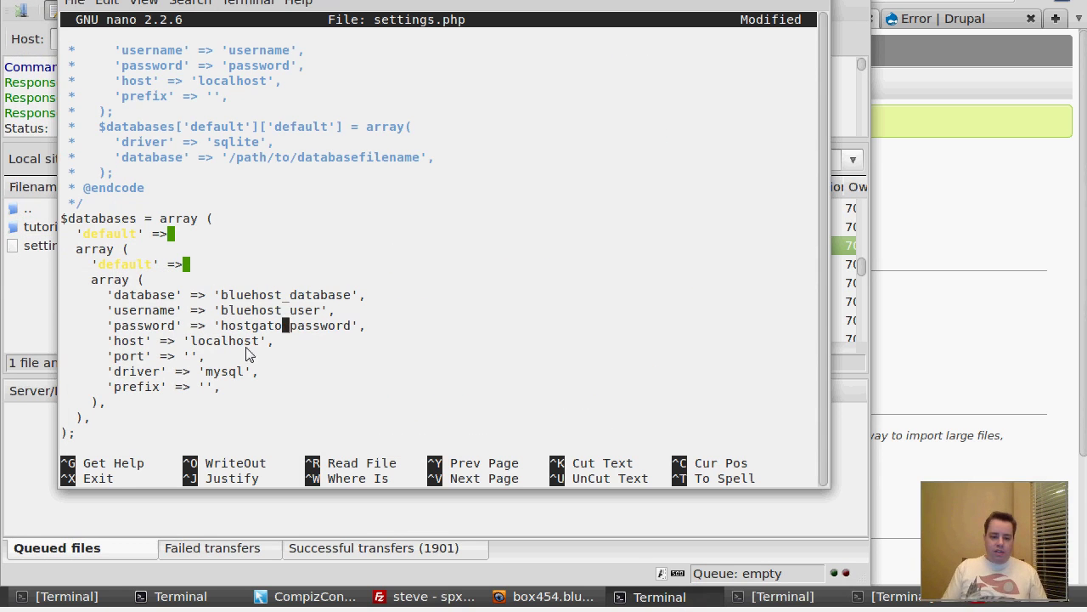
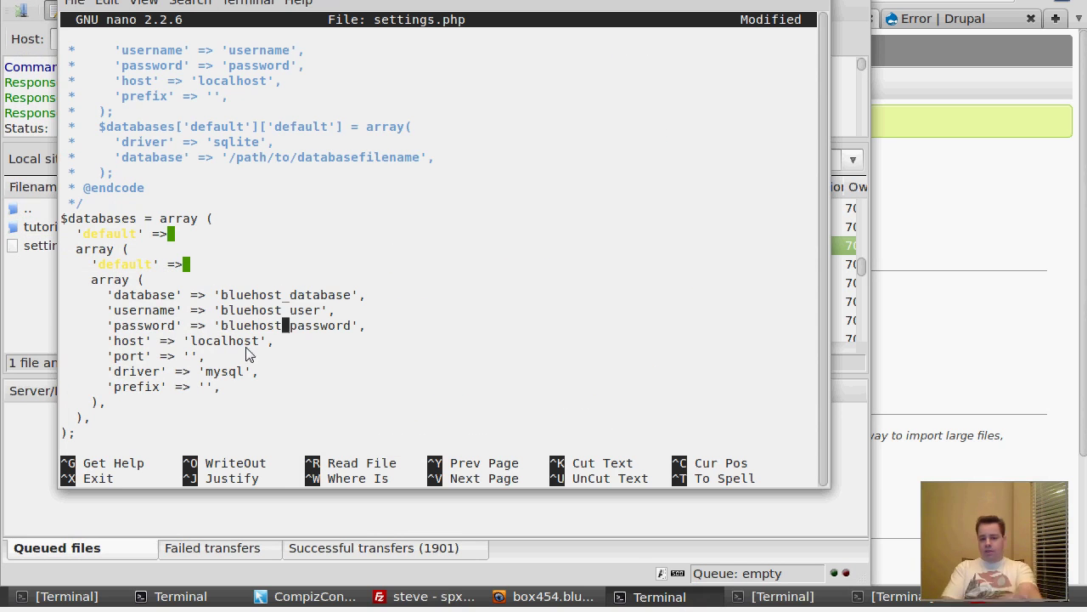
pyautogui.hotkey('ctrl', 'o')
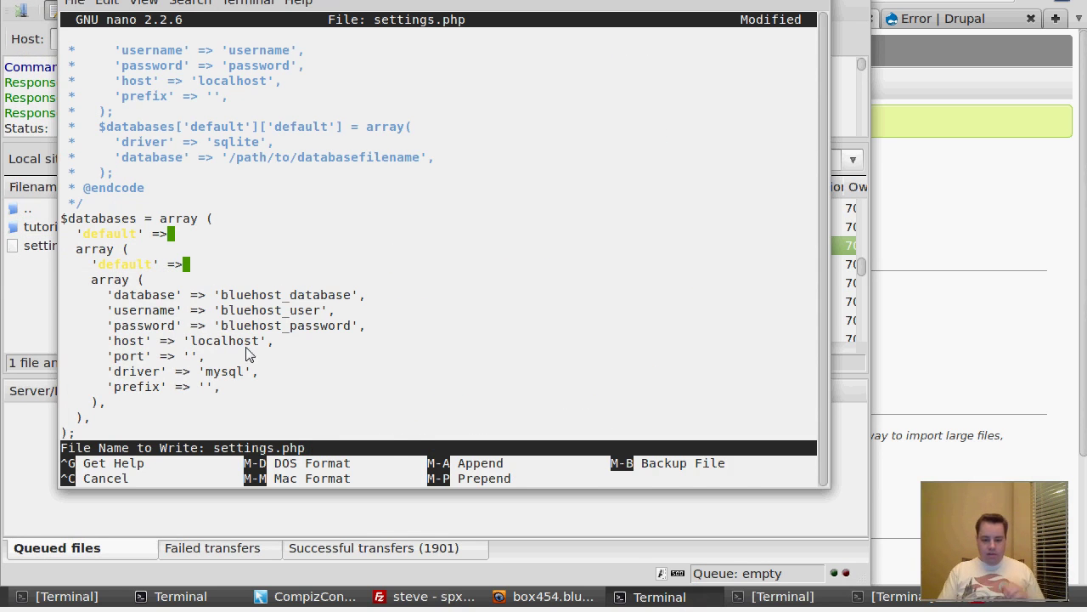
# Step: Quit nano, confirming the save of the modified buffer as settings.php
pyautogui.hotkey('ctrl', 'c')
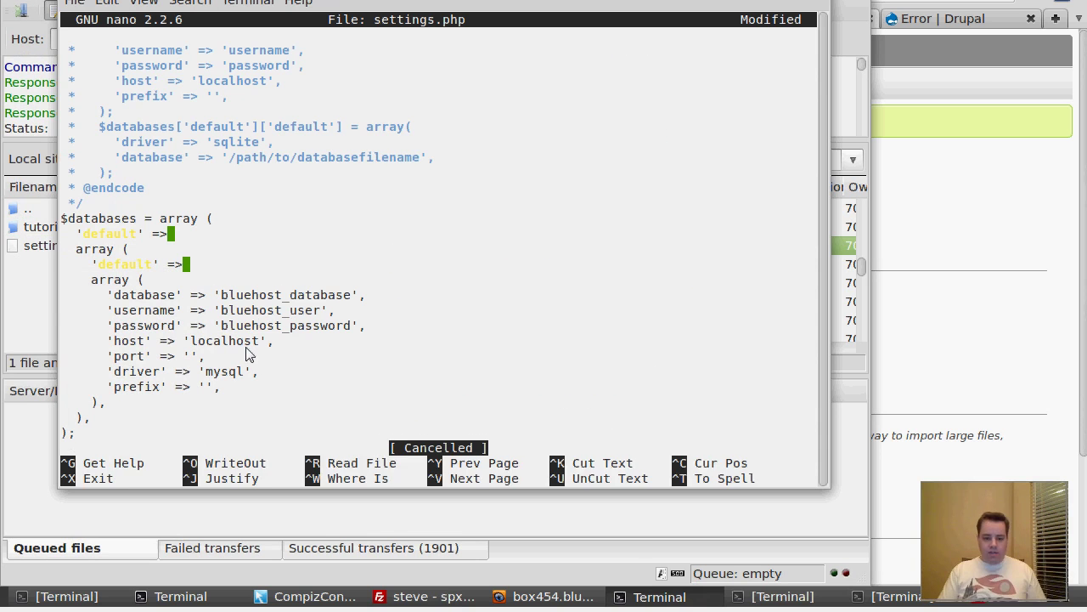
pyautogui.hotkey('ctrl', 'x')
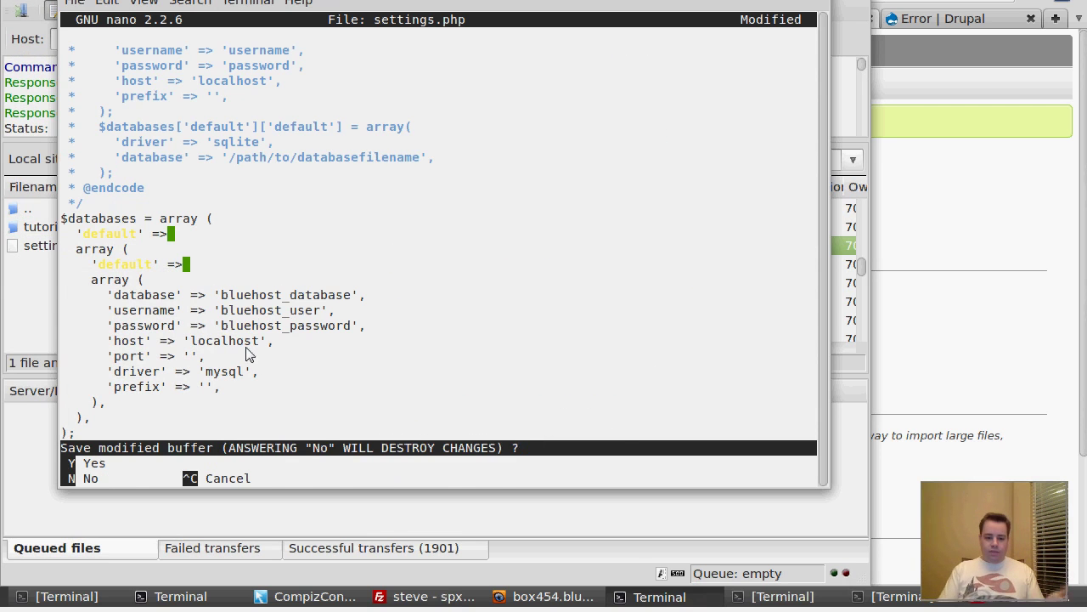
pyautogui.press('y')
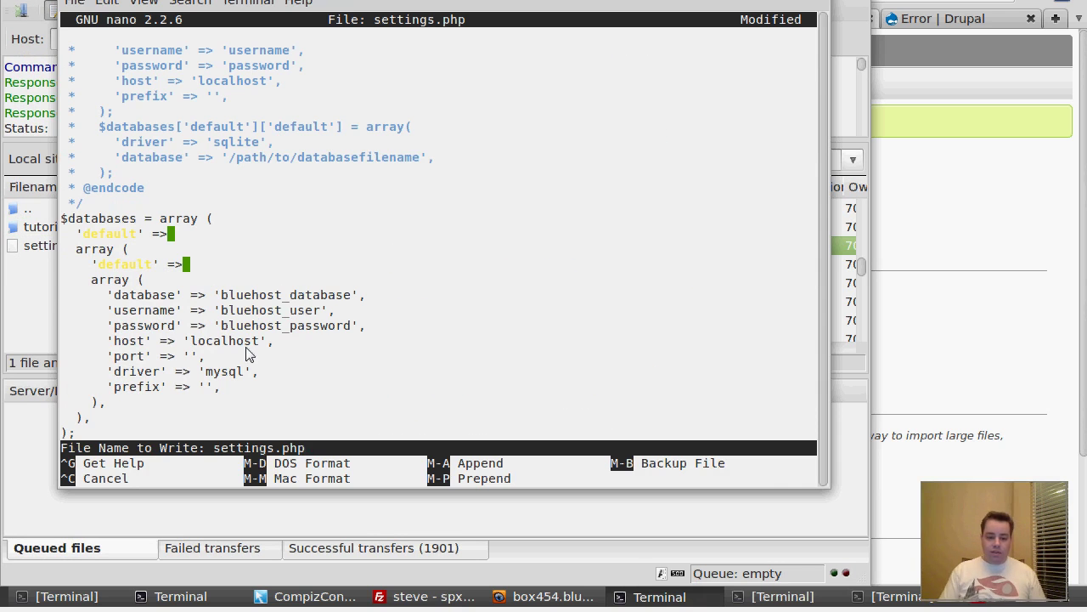
pyautogui.press('Return')
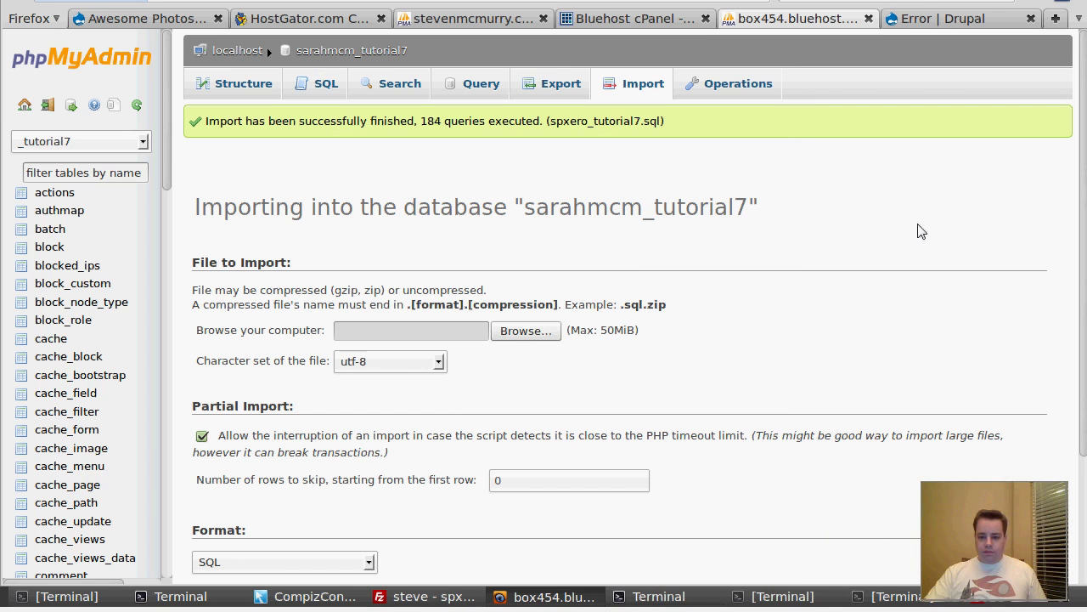
# Step: Reload the Drupal site's error tab now that phpMyAdmin's 184-query import has finished
pyautogui.click(919, 224)
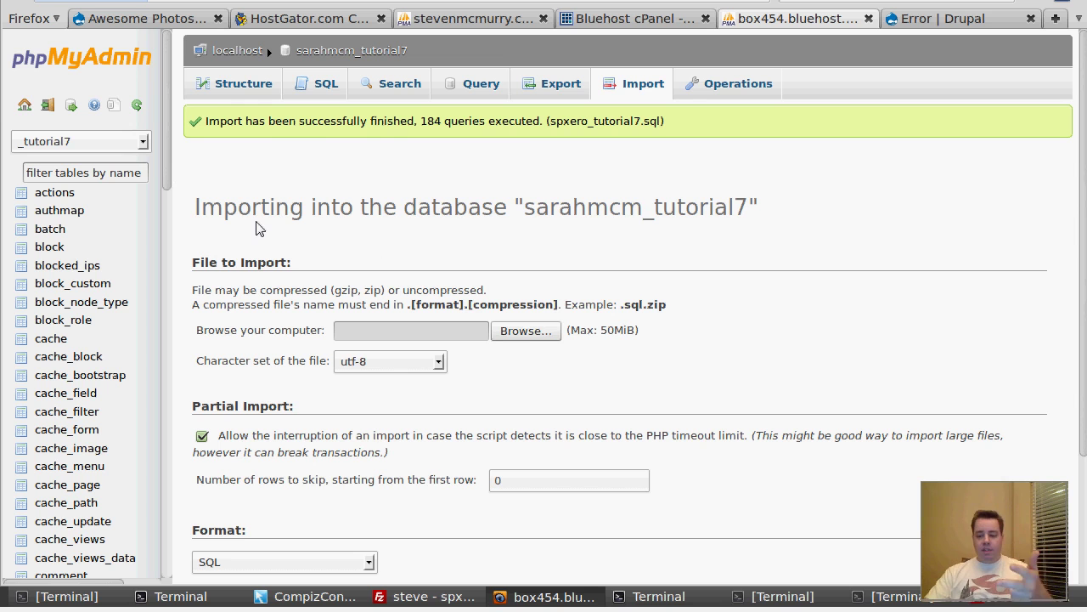
pyautogui.click(939, 20)
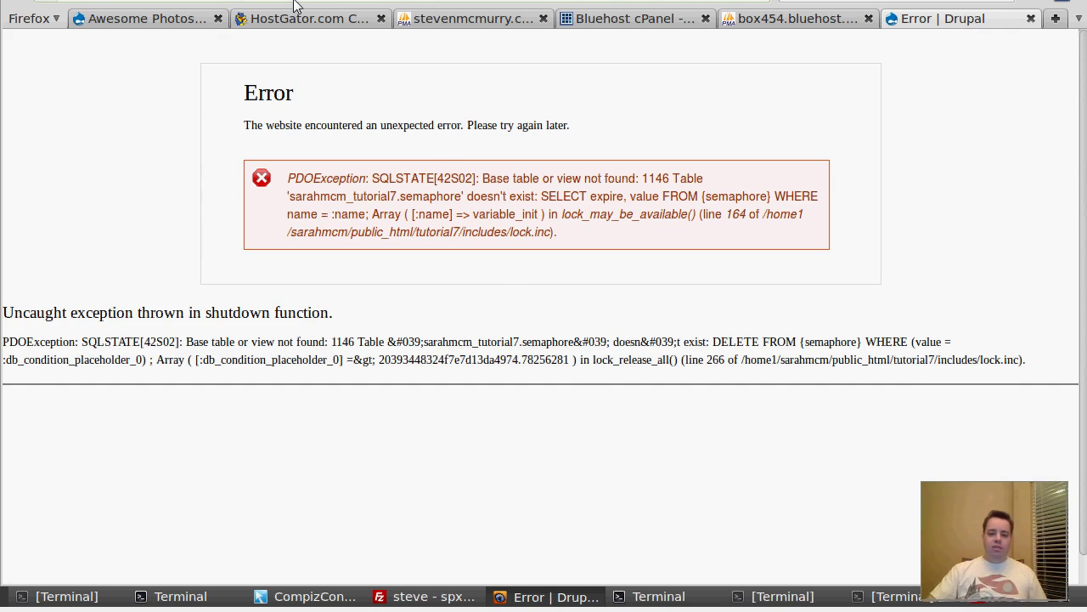
pyautogui.press('F5')
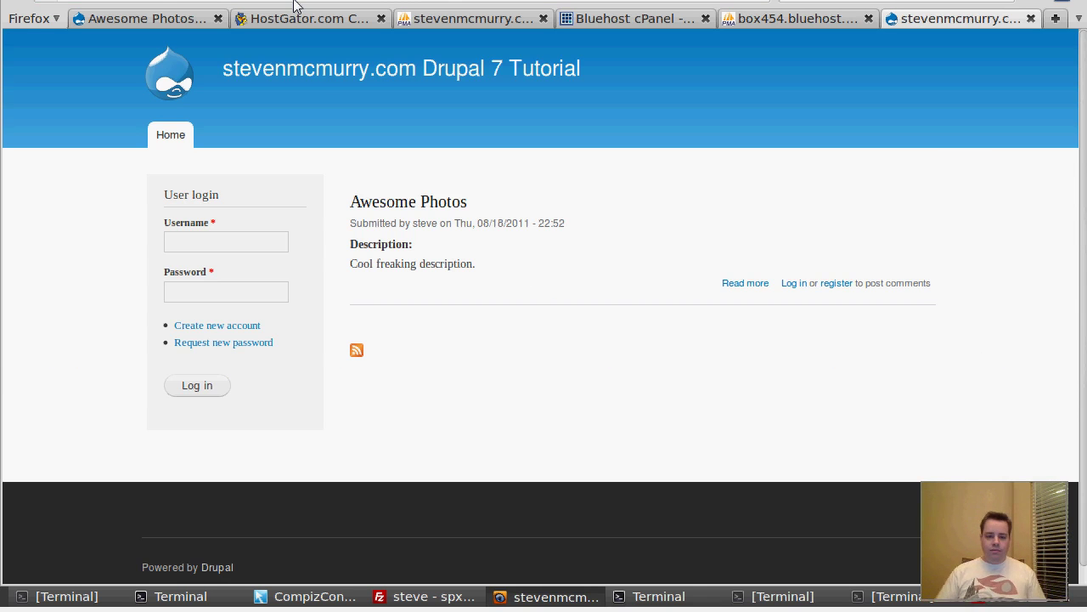
# Step: Open the Awesome Photos post and preview the cartoon photo full size
pyautogui.click(392, 202)
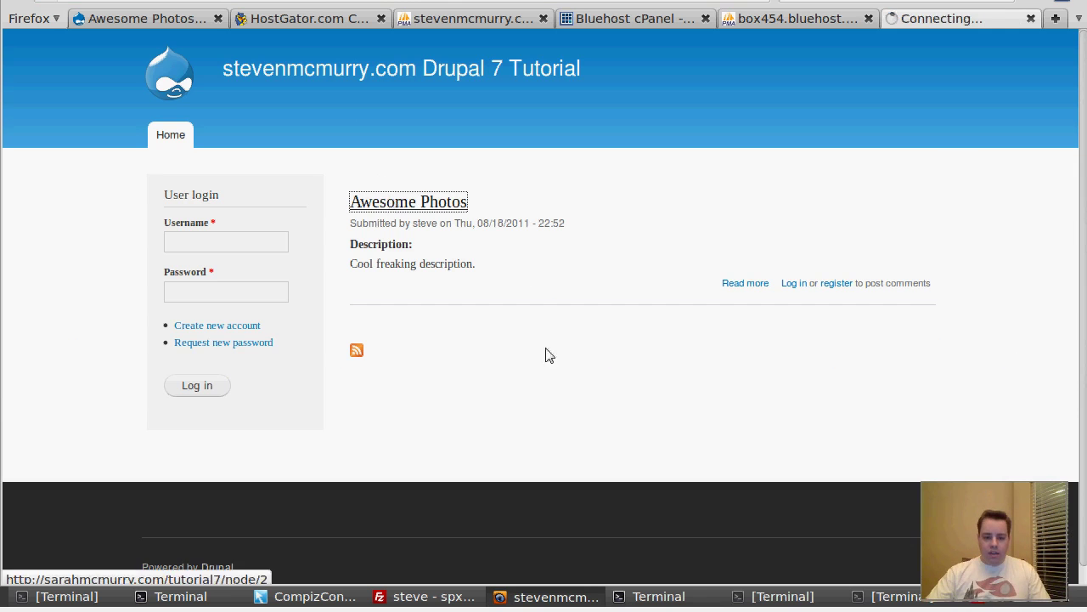
pyautogui.click(710, 306)
pyautogui.click(104, 362)
# Step: Log in with the administrator username and password, retrying the password after the first attempt fails
pyautogui.click(199, 265)
pyautogui.write('steve')
pyautogui.press('Tab')
pyautogui.write('•••••••••••')
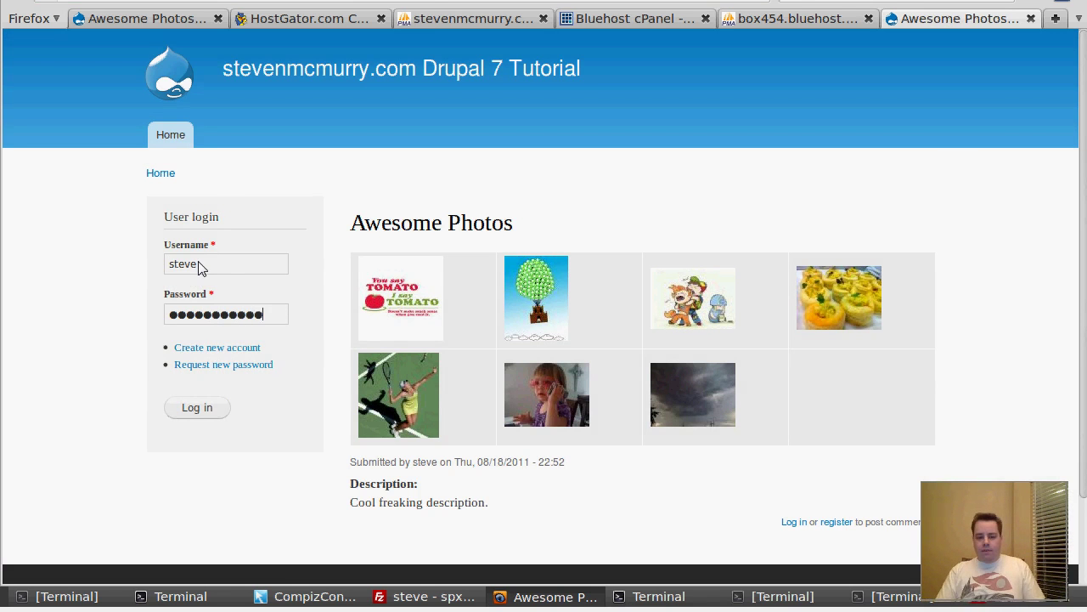
pyautogui.press('Return')
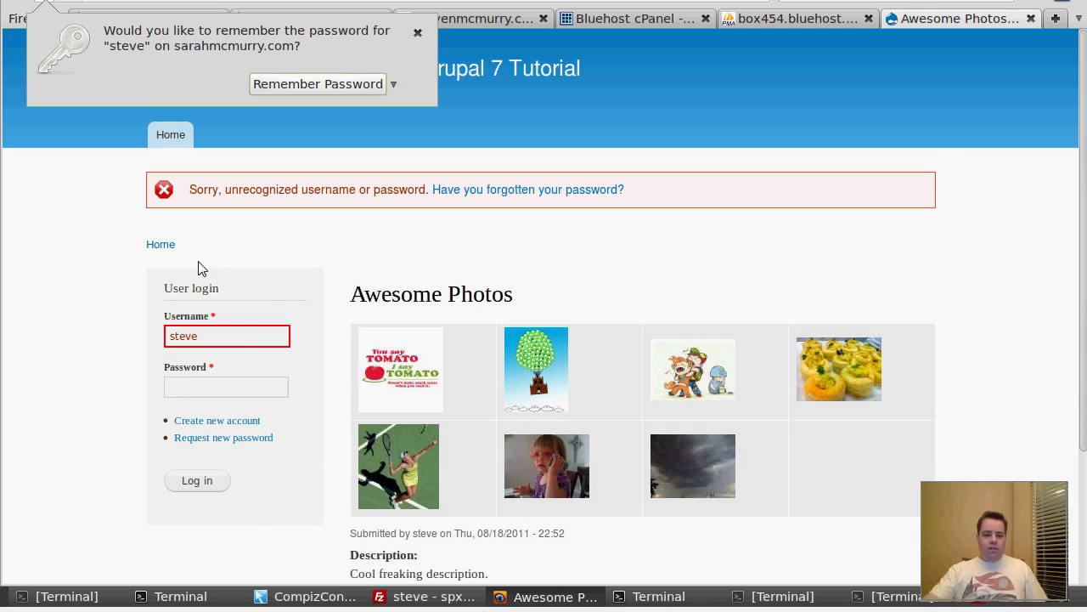
pyautogui.click(244, 330)
pyautogui.press('Tab')
pyautogui.write('••••••••••')
pyautogui.press('Return')
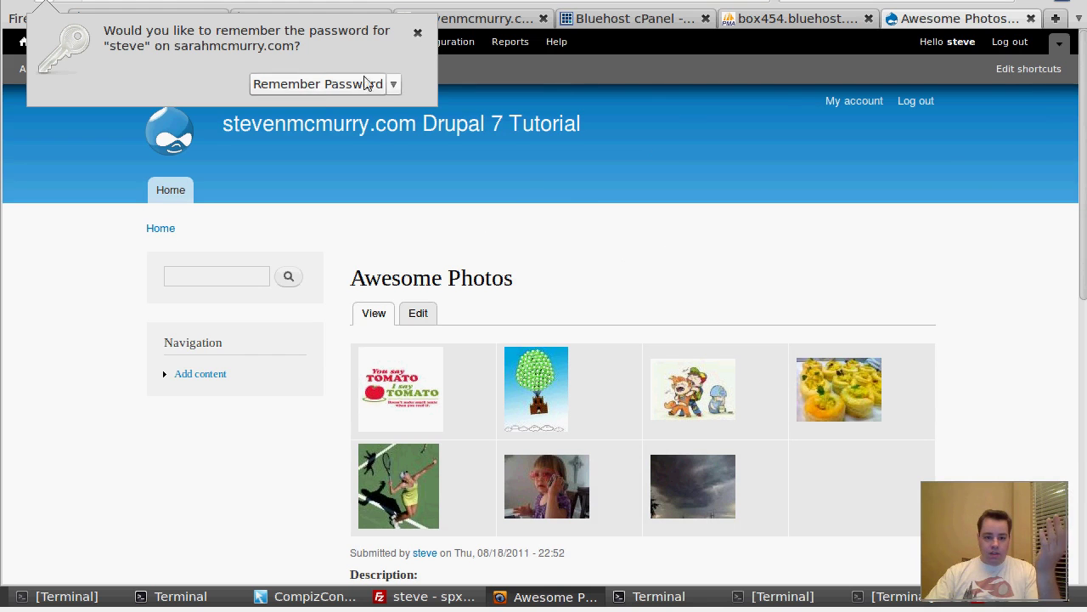
# Step: Edit the old site's Awesome Photos gallery, remove the storm-cloud image, and save it
pyautogui.click(417, 33)
pyautogui.click(95, 18)
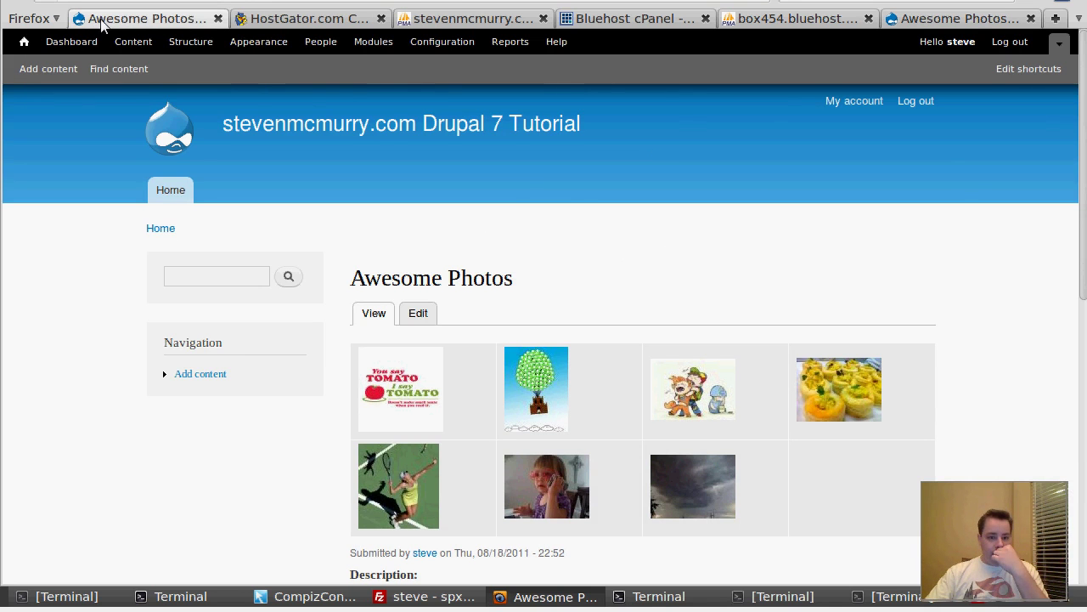
pyautogui.click(423, 321)
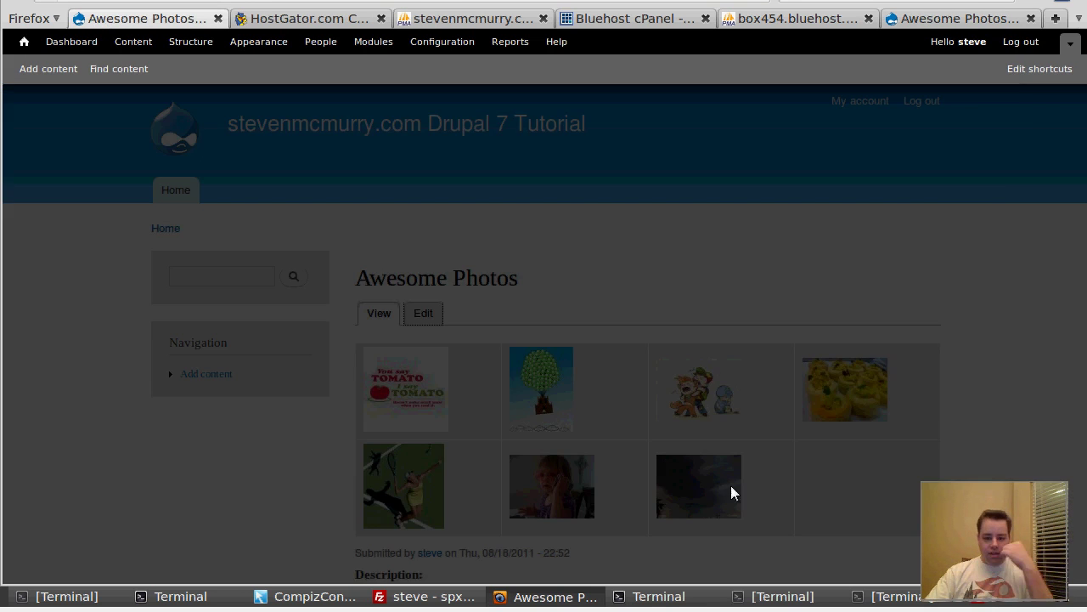
pyautogui.scroll(-10, 733, 405)
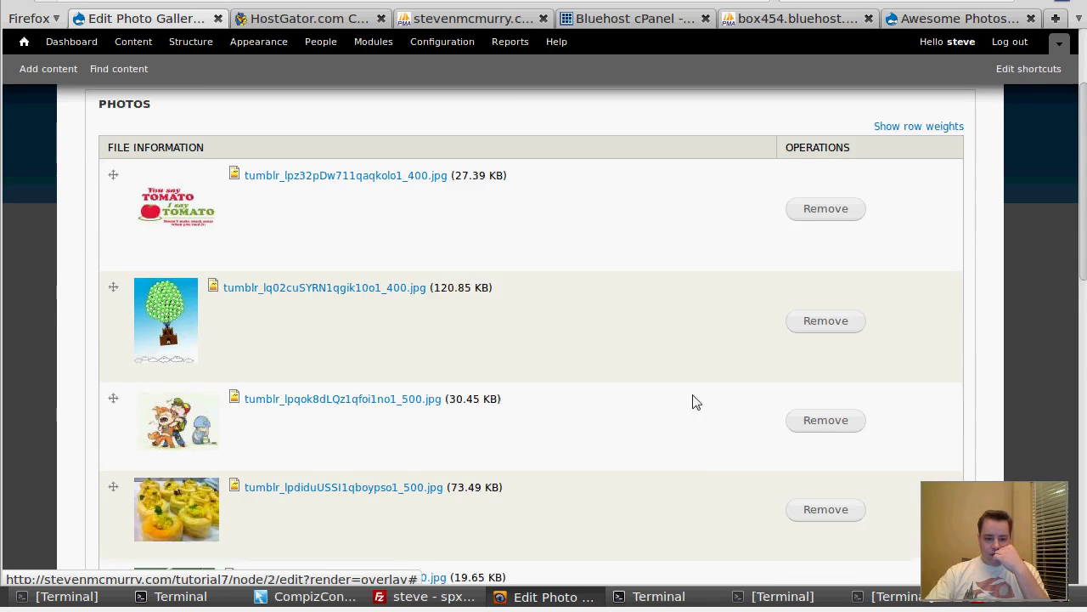
pyautogui.click(825, 319)
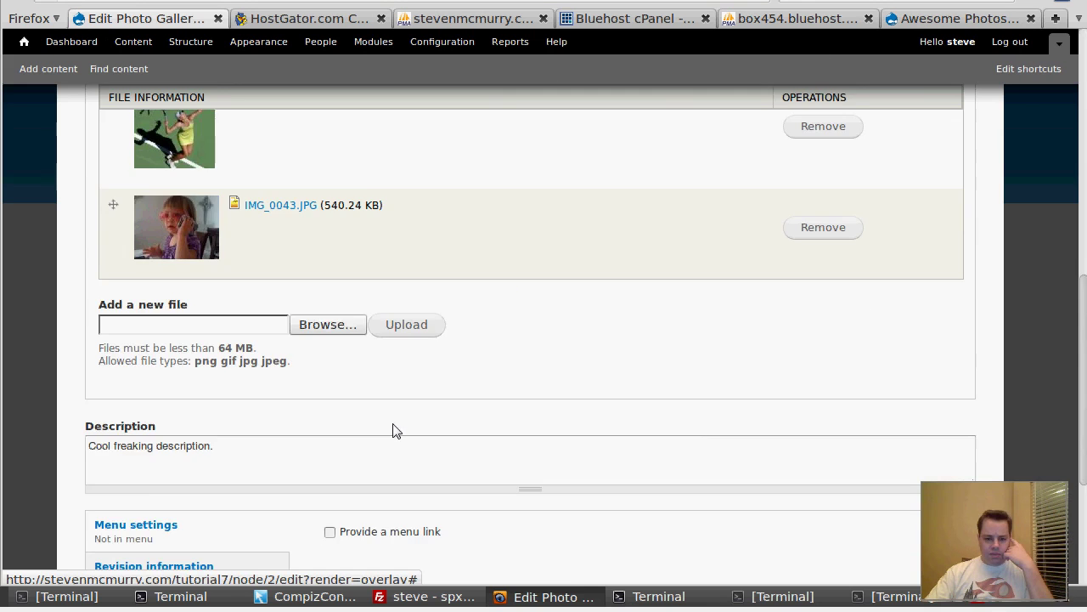
pyautogui.scroll(-5, 395, 430)
pyautogui.click(118, 530)
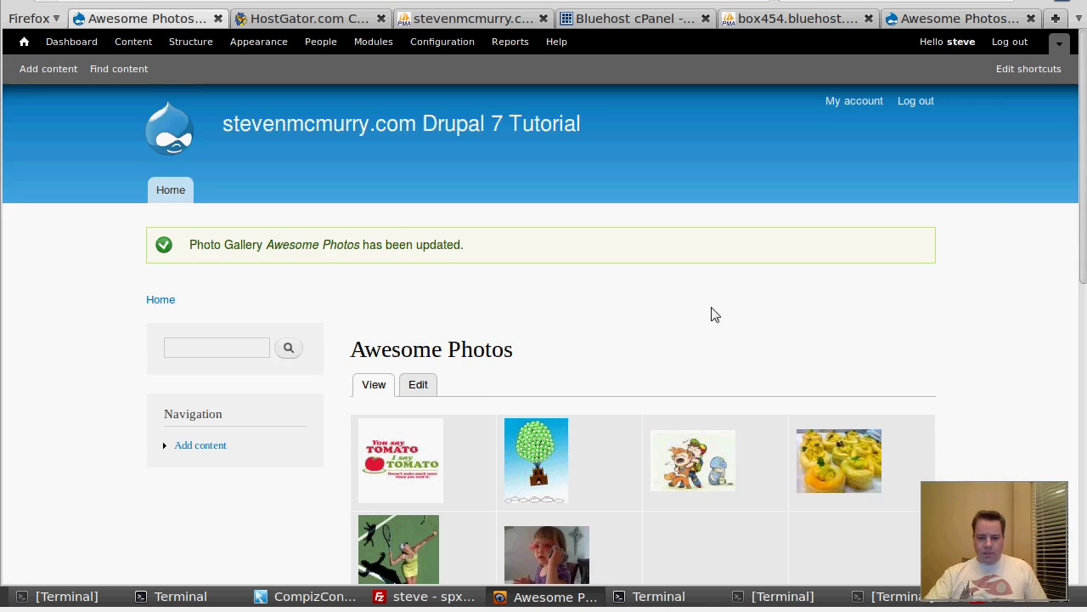
# Step: Refresh the new host's gallery page and view the food photo enlarged, then close it
pyautogui.scroll(-3, 666, 435)
pyautogui.scroll(3, 667, 436)
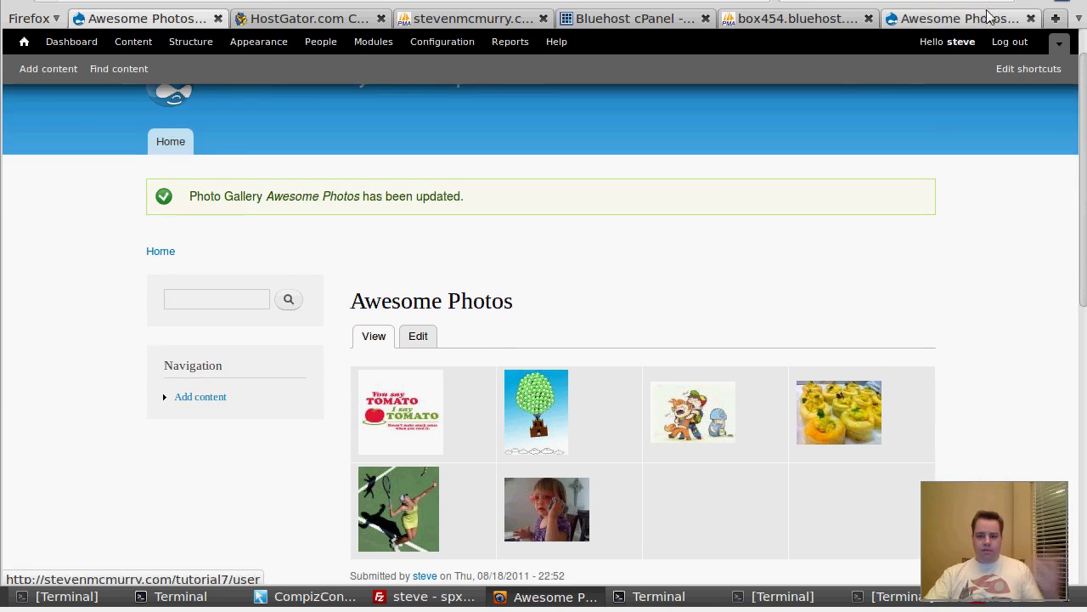
pyautogui.press('F5')
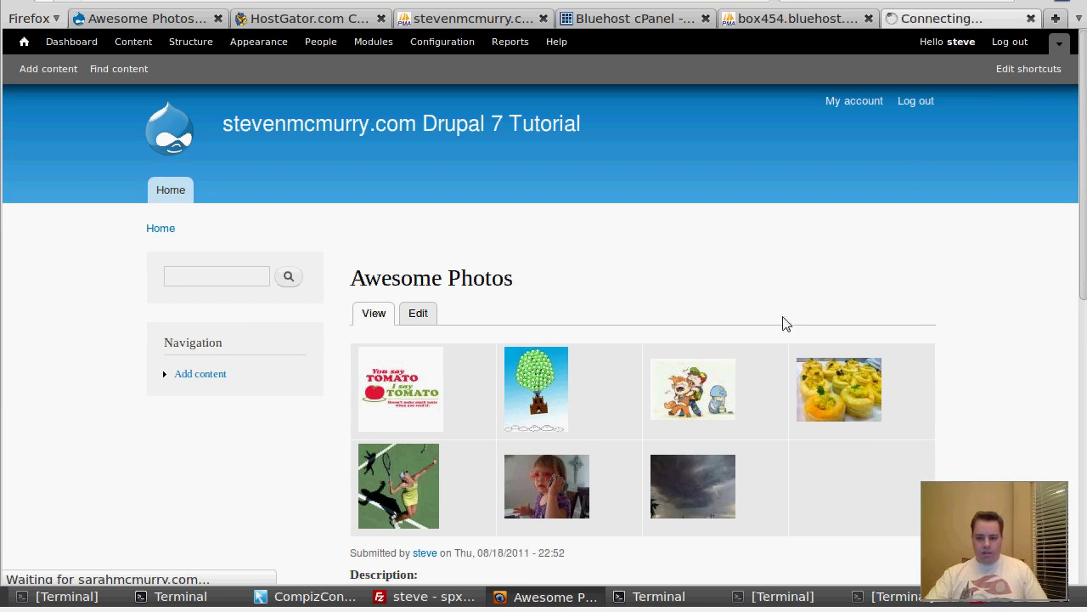
pyautogui.scroll(-3, 755, 313)
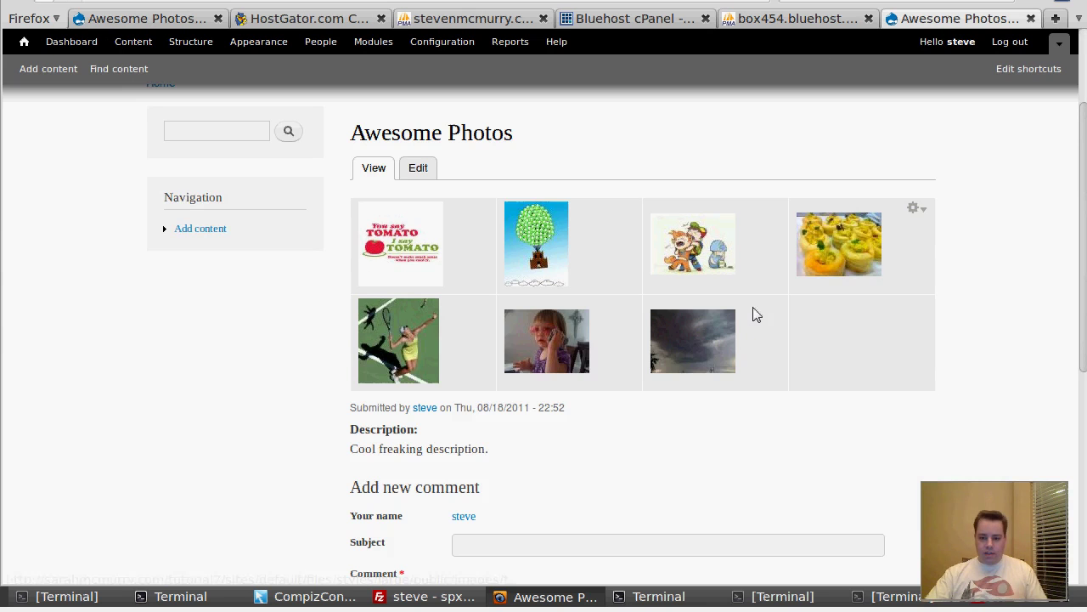
pyautogui.scroll(2, 776, 347)
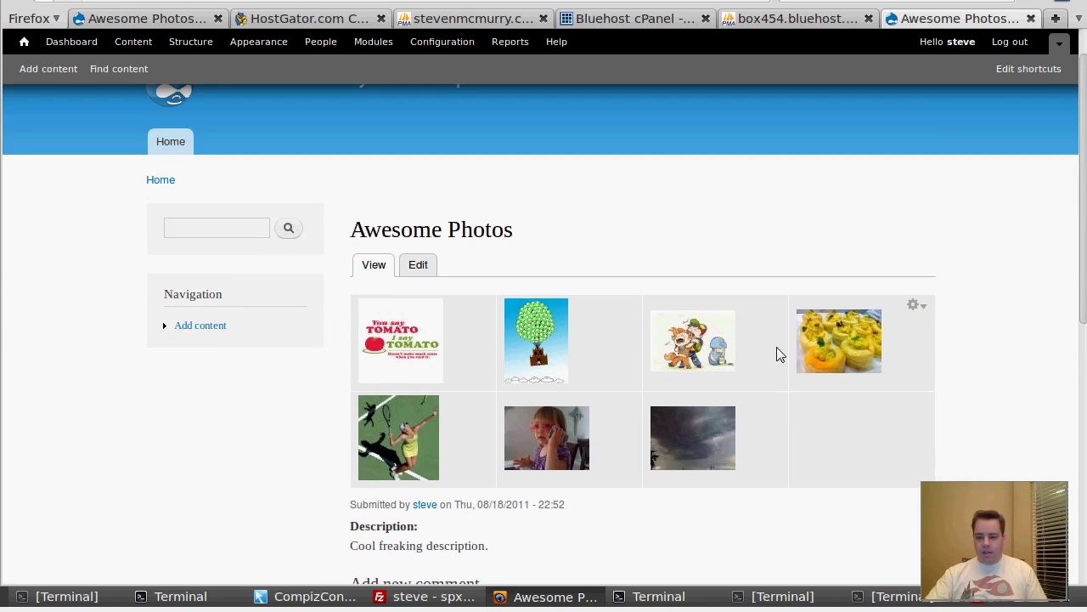
pyautogui.click(869, 344)
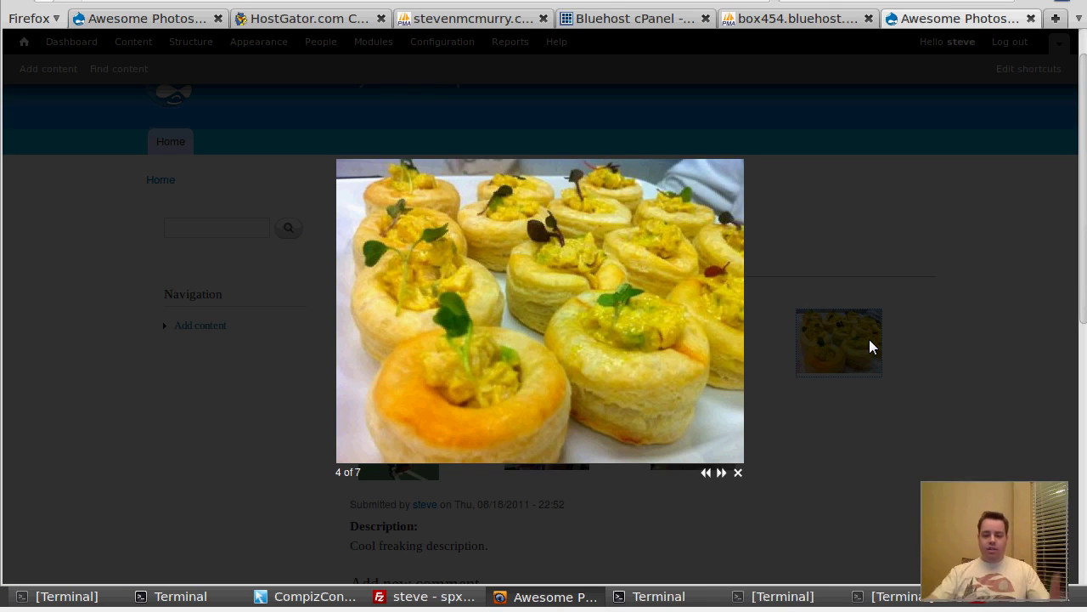
pyautogui.click(809, 450)
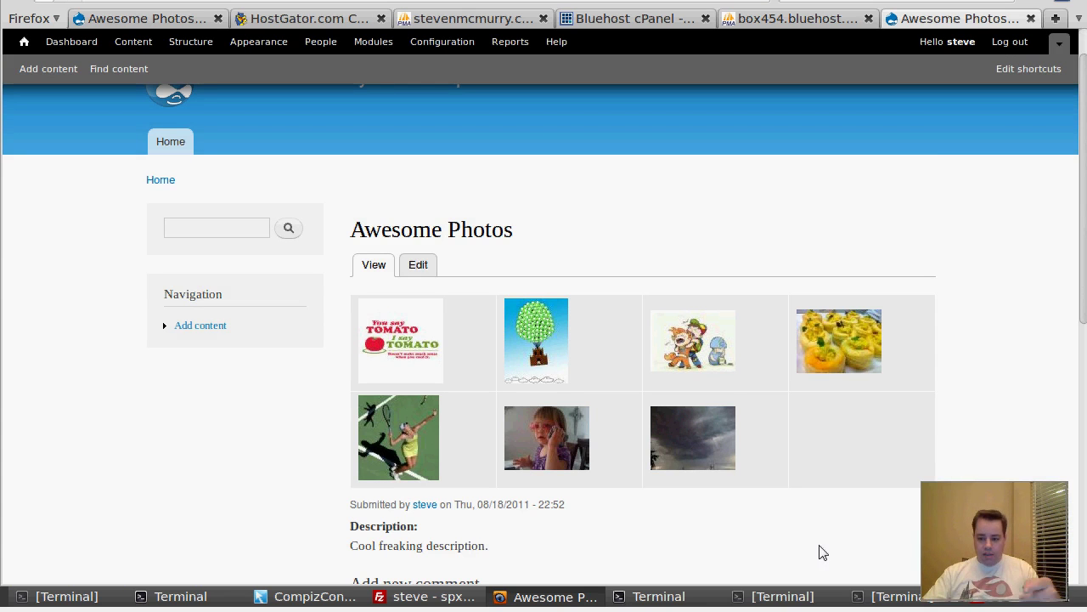